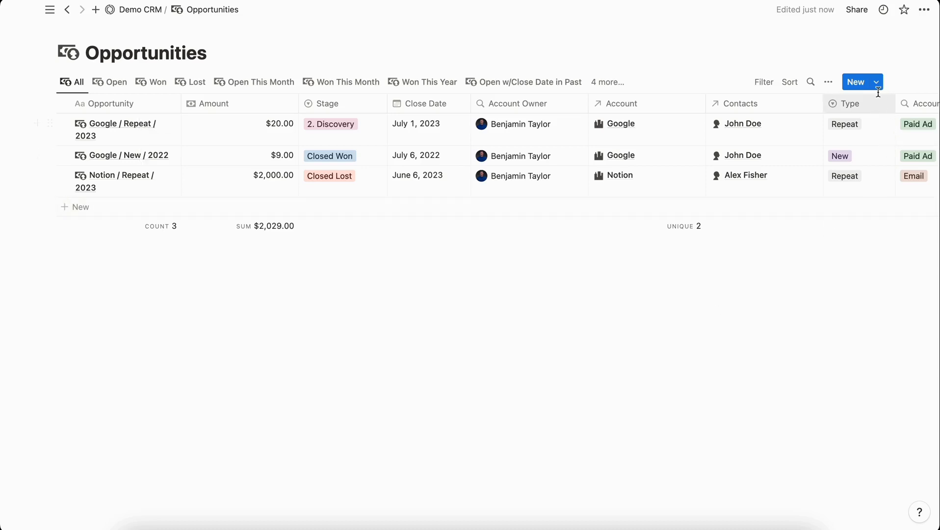
# Start a new blank template from the Opportunities New dropdown's template list.
pyautogui.click(877, 84)
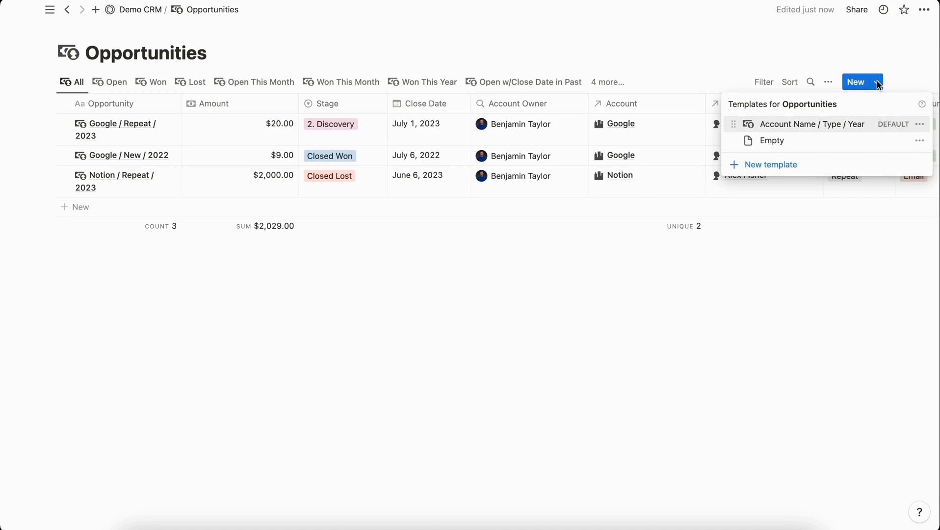
pyautogui.click(808, 47)
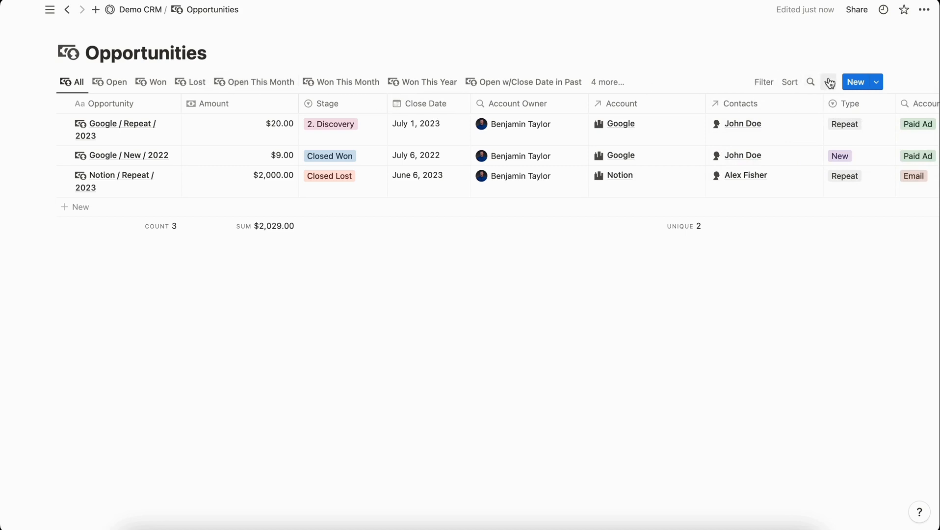
pyautogui.click(878, 85)
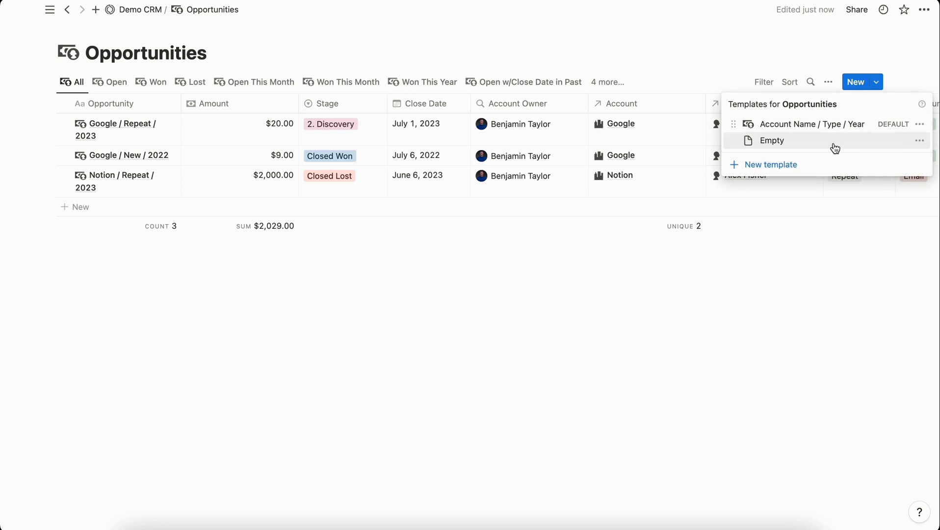
pyautogui.click(784, 166)
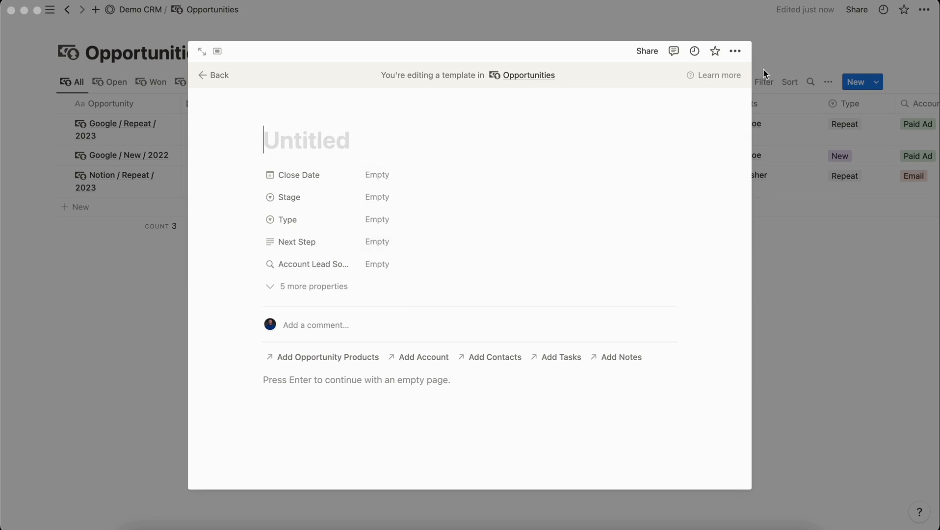
# Create an opportunity from the Untitled template, adding an empty $0.00 row to the table.
pyautogui.click(785, 56)
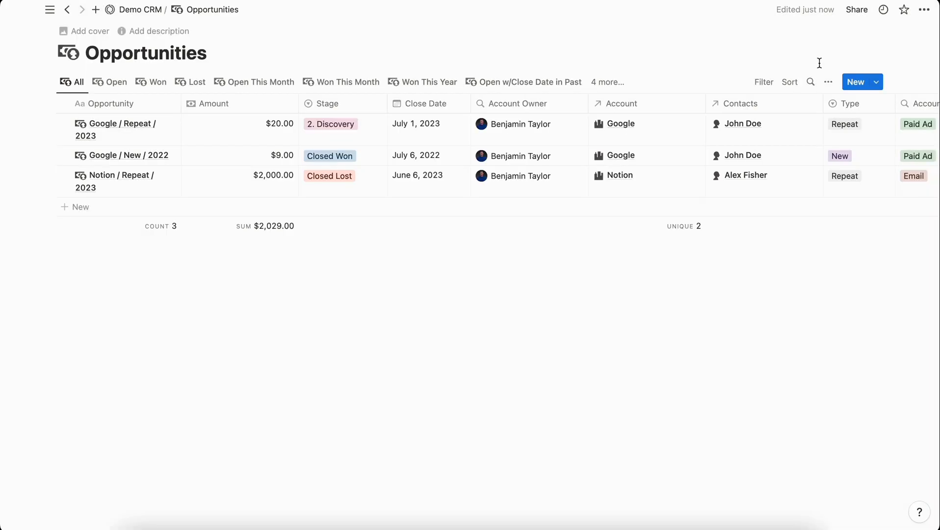
pyautogui.click(876, 83)
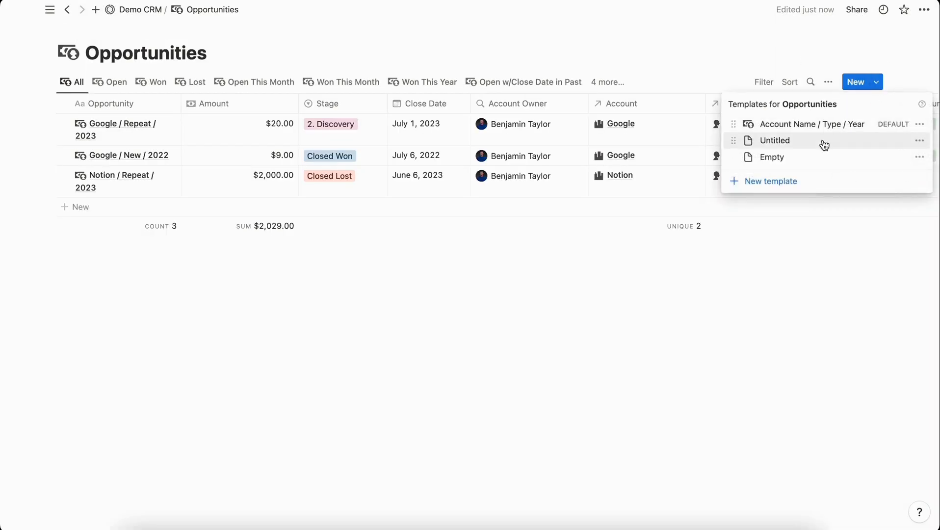
pyautogui.click(787, 143)
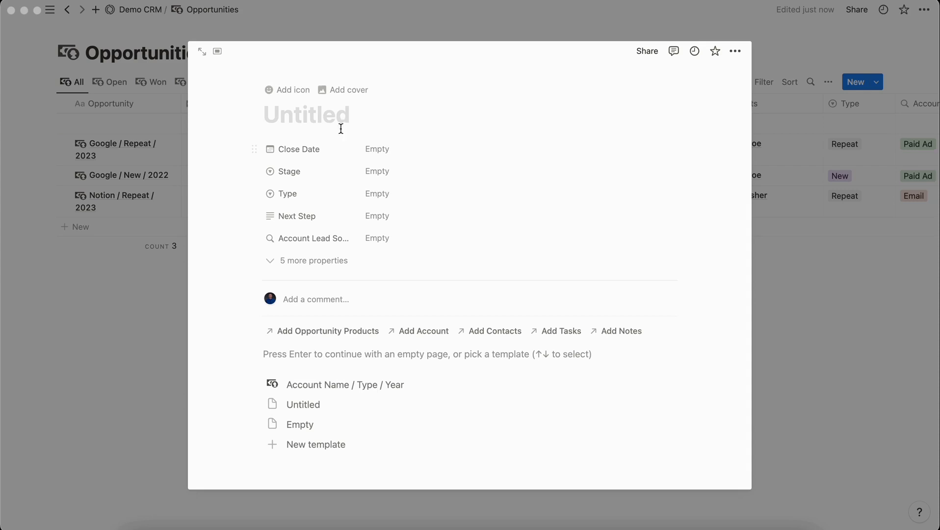
pyautogui.click(116, 308)
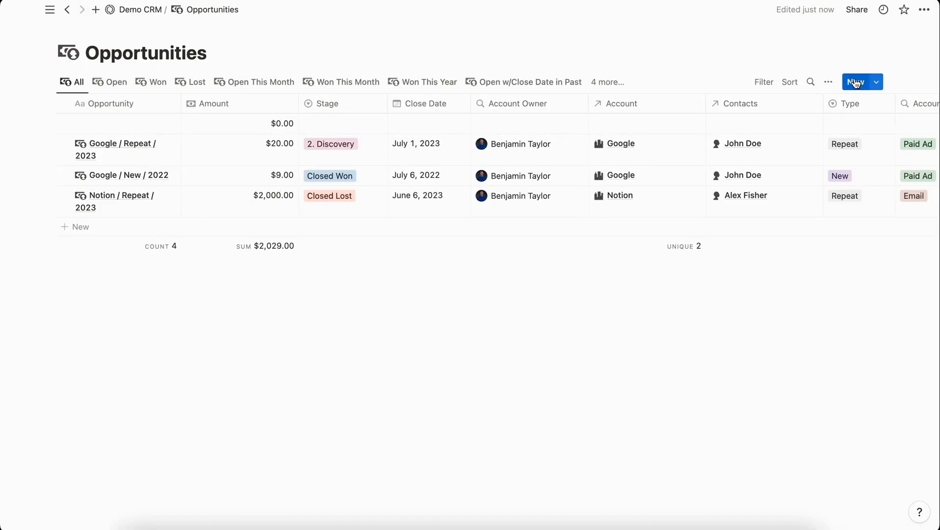
# Set the Untitled template as the default only on the All view.
pyautogui.click(875, 81)
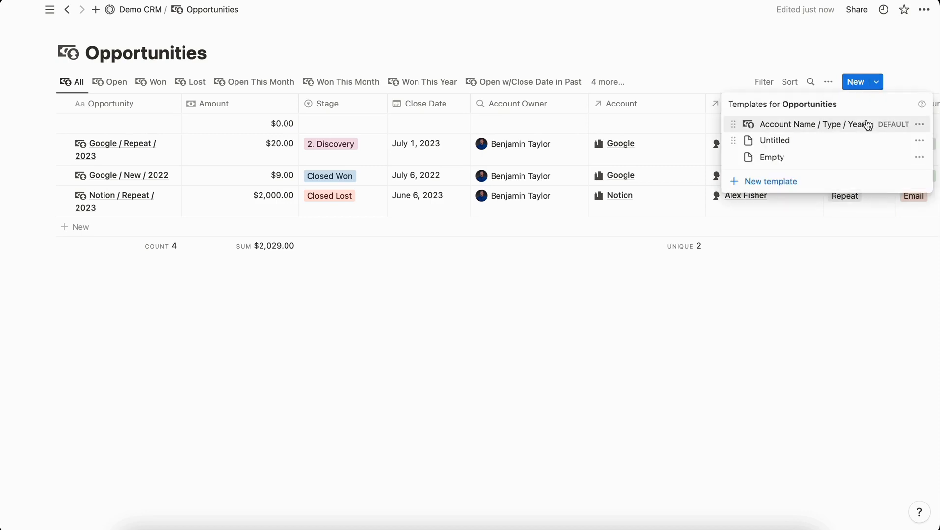
pyautogui.click(919, 139)
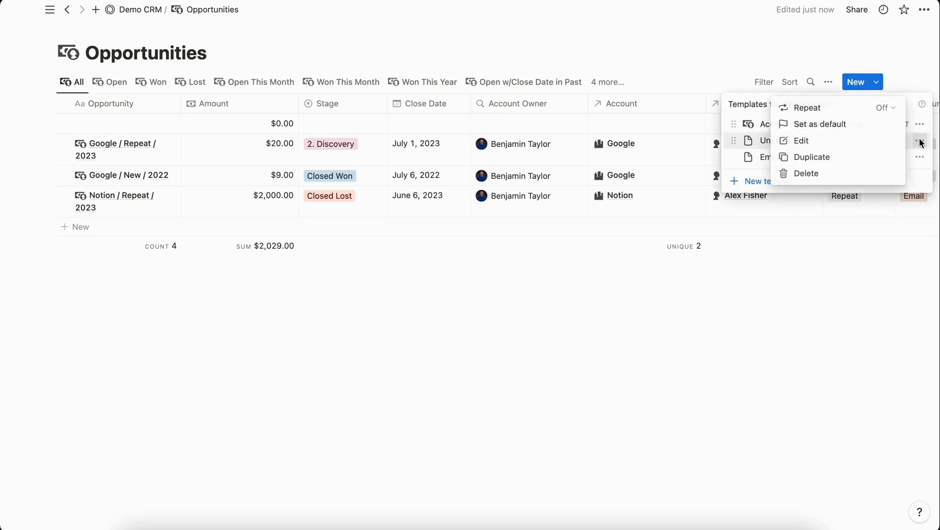
pyautogui.click(820, 124)
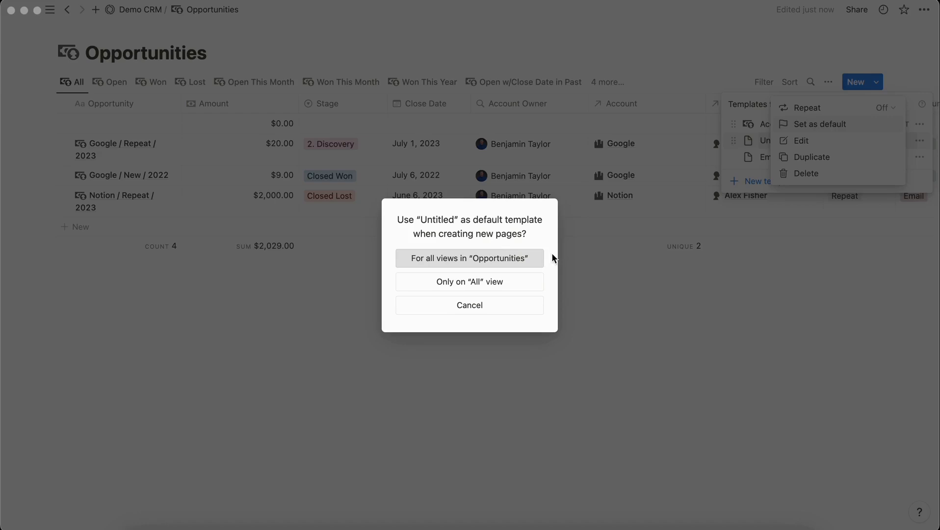
pyautogui.click(484, 282)
pyautogui.click(681, 43)
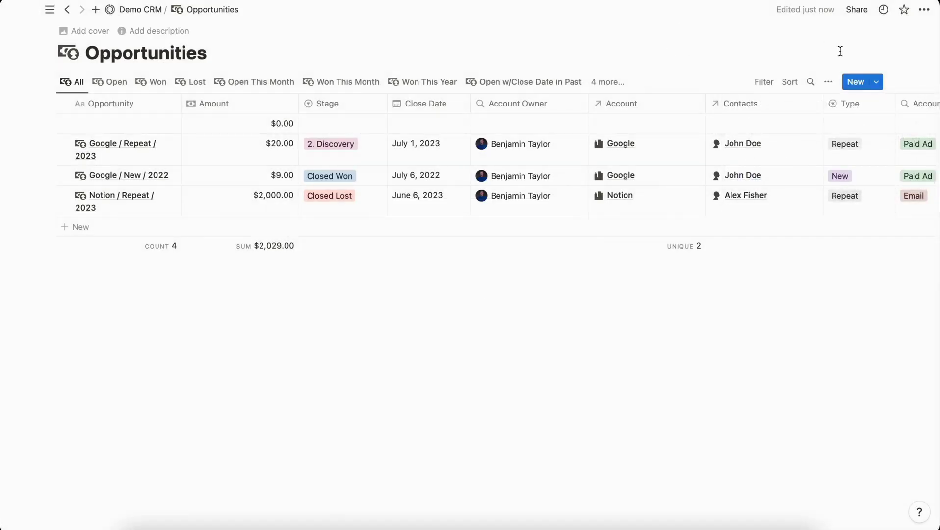
# Test the default with a new empty opportunity, then return to the Untitled template's options.
pyautogui.click(854, 82)
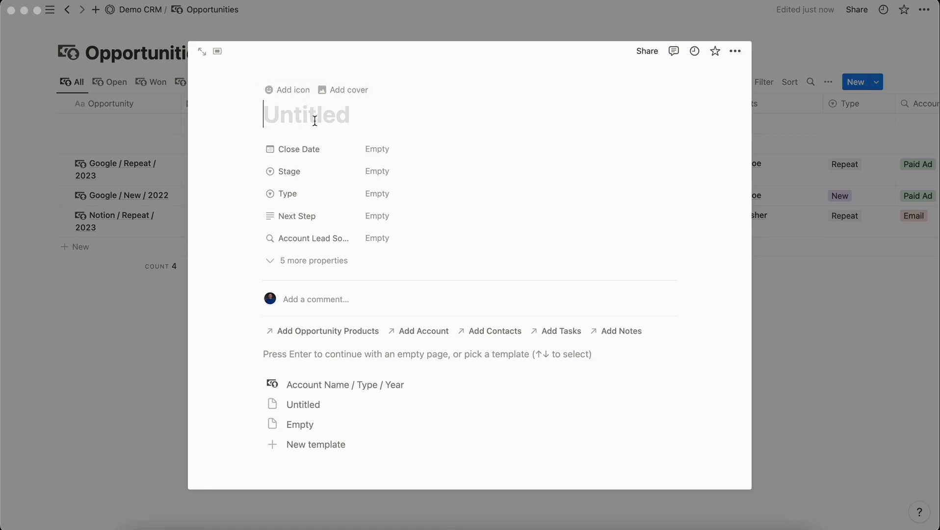
pyautogui.click(811, 67)
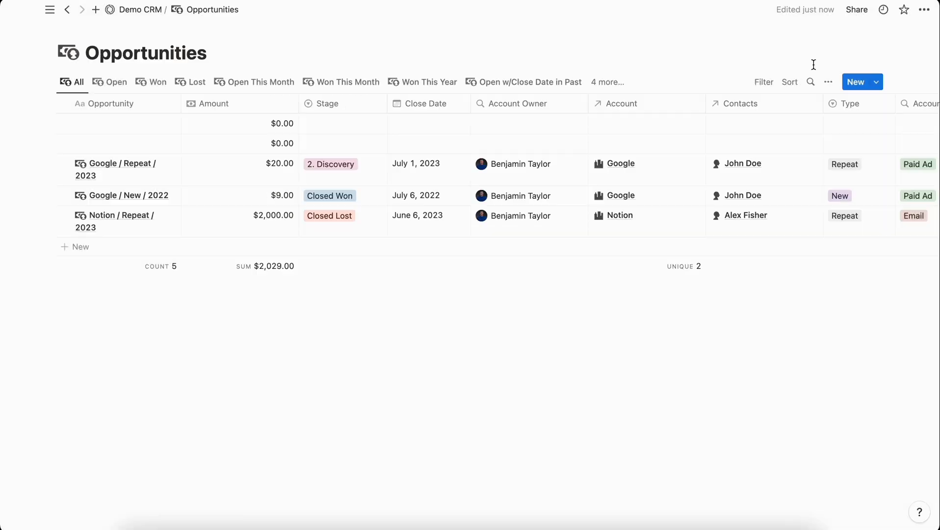
pyautogui.click(877, 83)
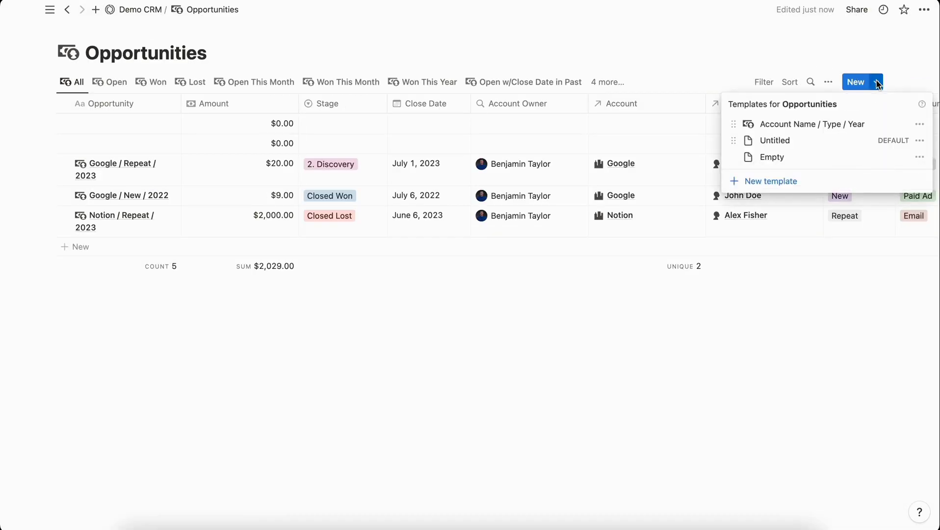
pyautogui.click(918, 141)
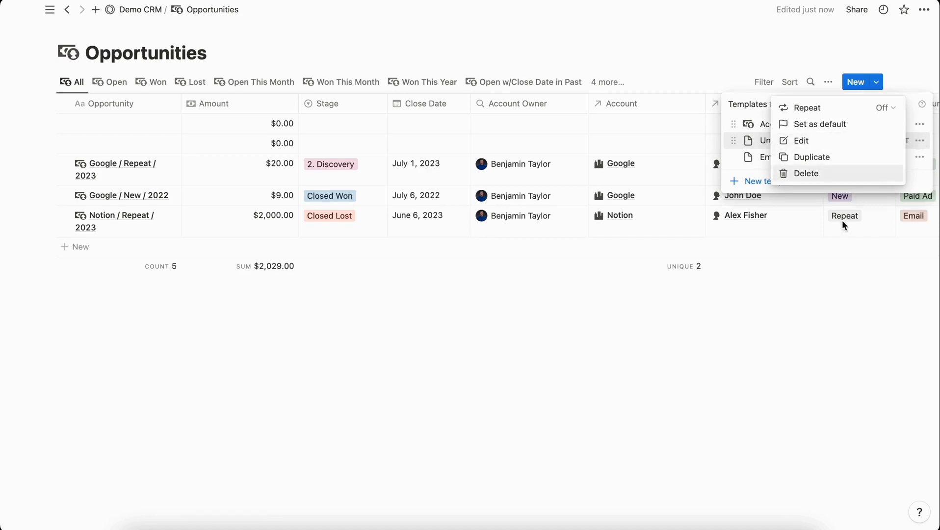
pyautogui.click(902, 81)
pyautogui.click(919, 140)
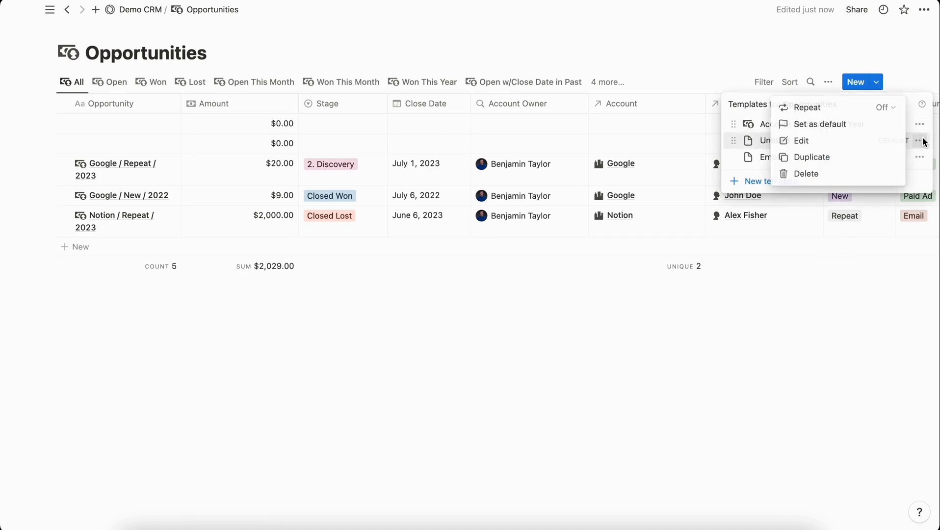
# Edit the Untitled template and title it 'Product Sold / Company'.
pyautogui.click(825, 140)
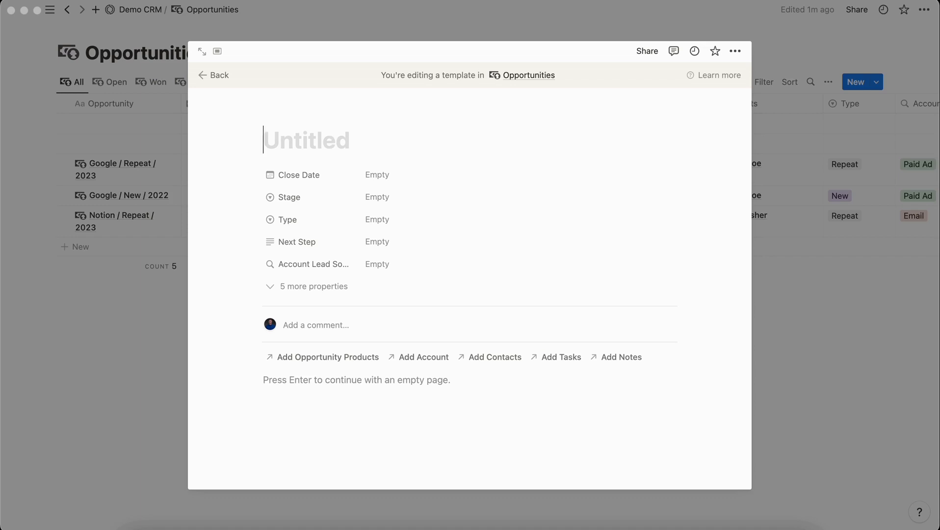
pyautogui.write('Products')
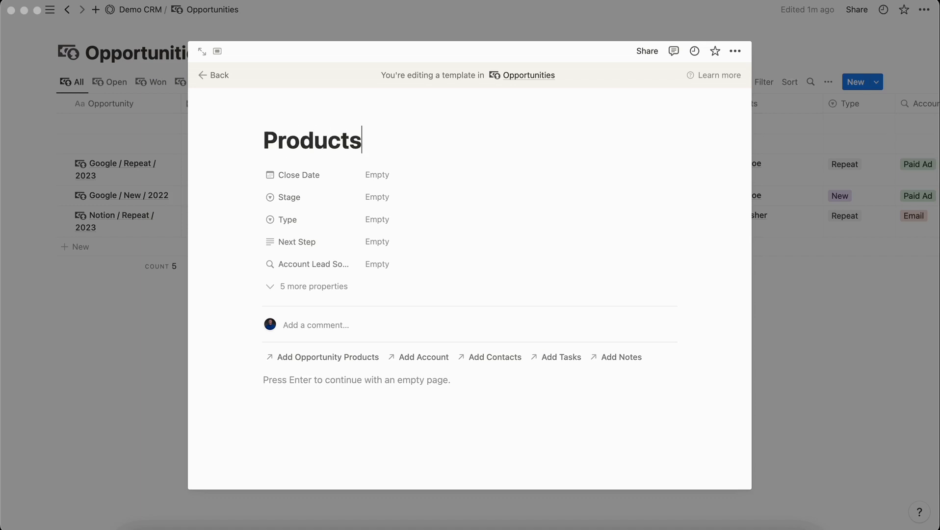
pyautogui.press('BackSpace')
pyautogui.write('Sold / C')
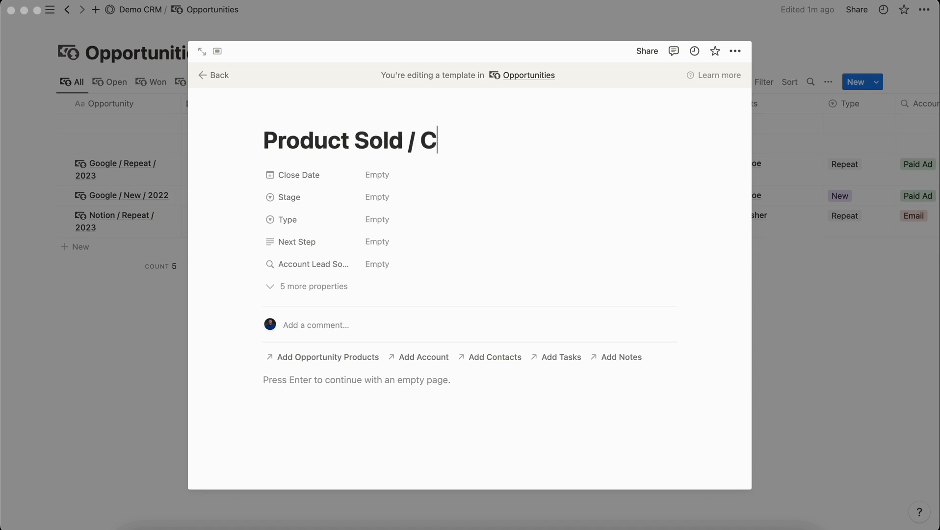
pyautogui.write('ompany')
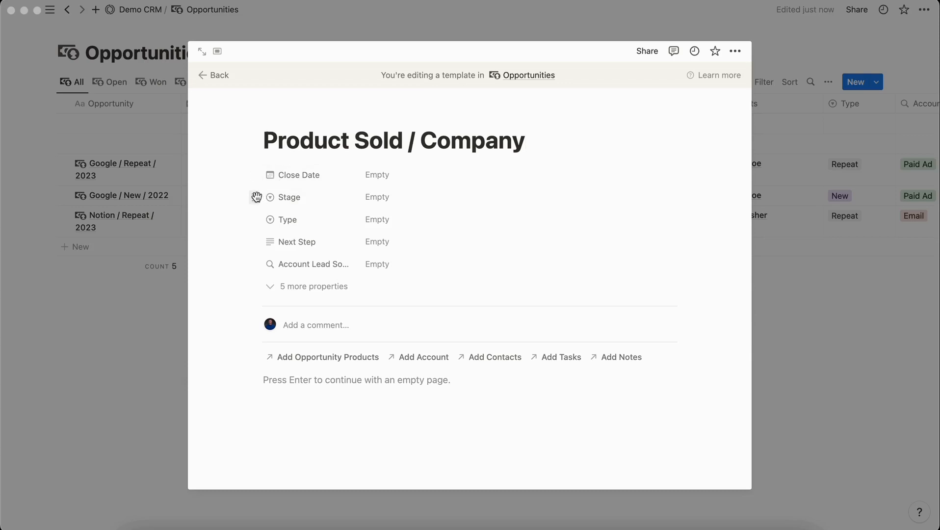
# Move Type to the top with Stage above Close Date, and reveal all remaining properties.
pyautogui.moveTo(254, 197); pyautogui.dragTo(254, 171)
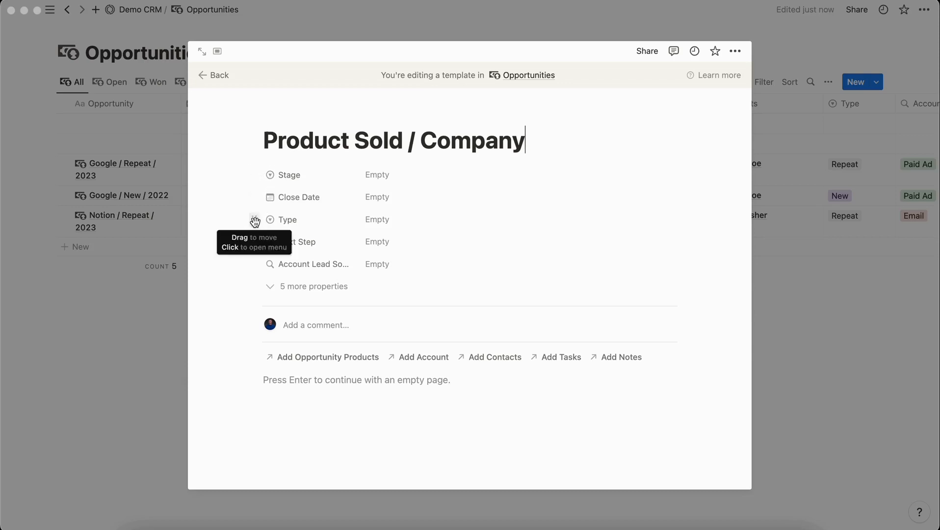
pyautogui.moveTo(254, 219); pyautogui.dragTo(254, 174)
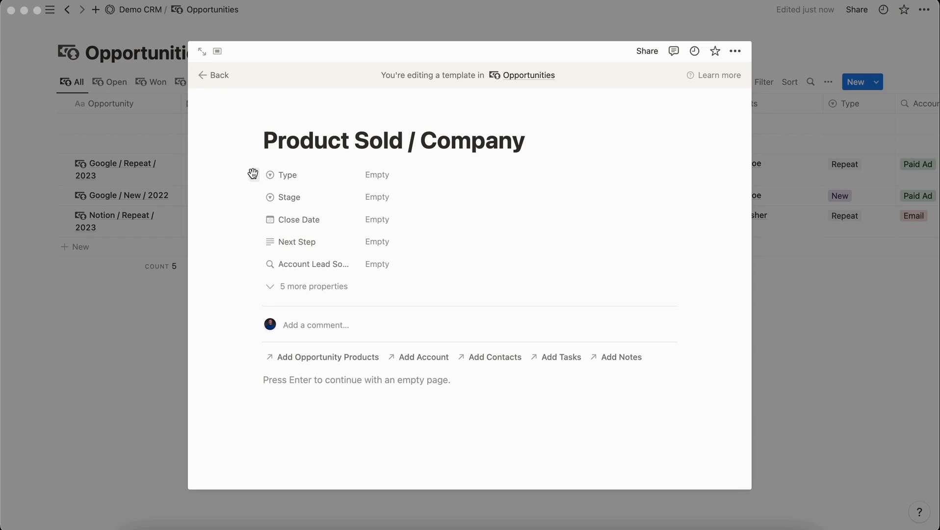
pyautogui.click(287, 286)
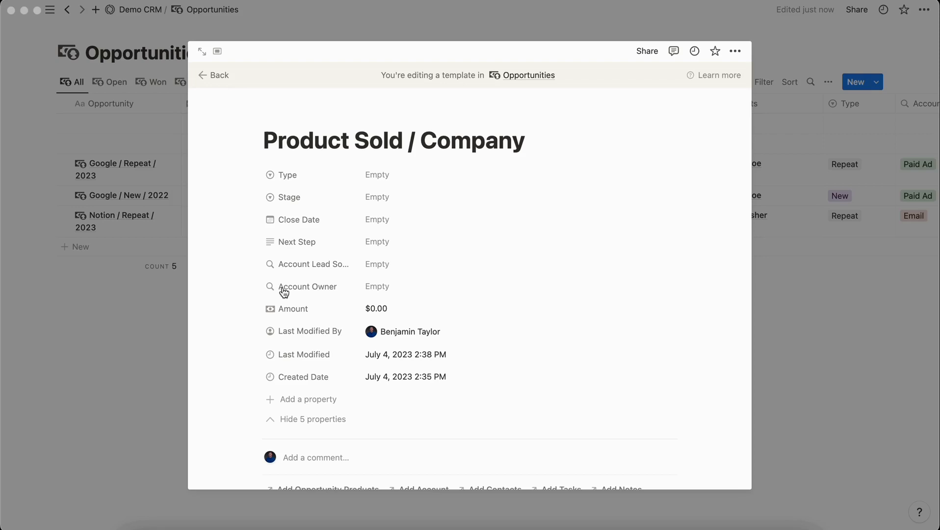
# Set the Type property's visibility to Always show instead of hiding when empty.
pyautogui.click(255, 174)
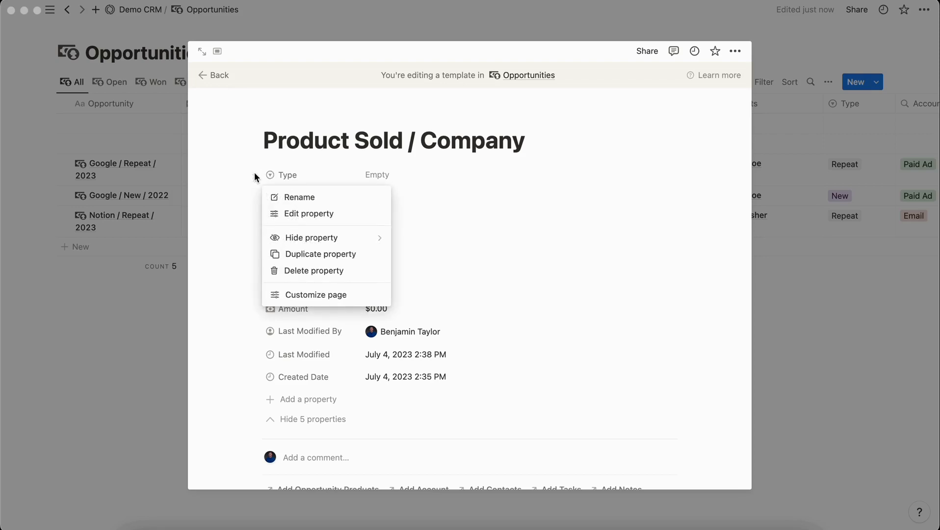
pyautogui.click(250, 209)
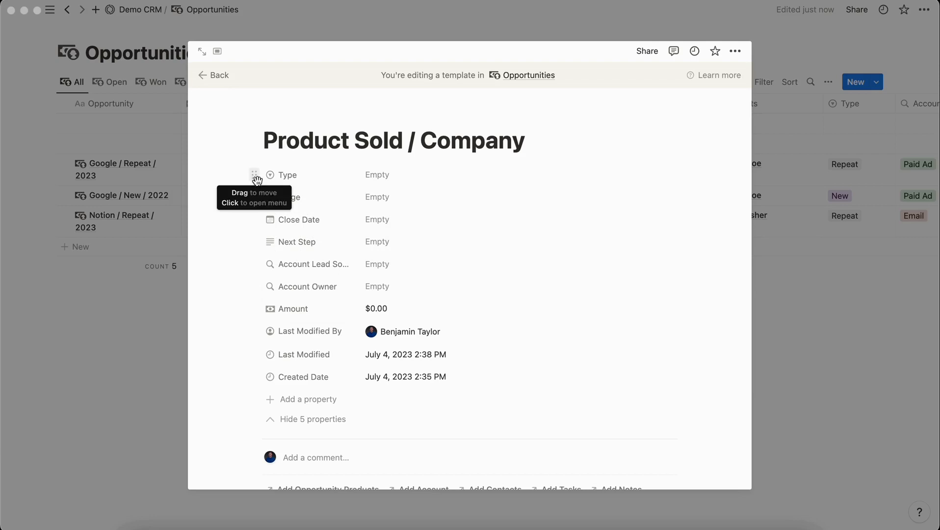
pyautogui.click(254, 175)
pyautogui.moveTo(312, 237)
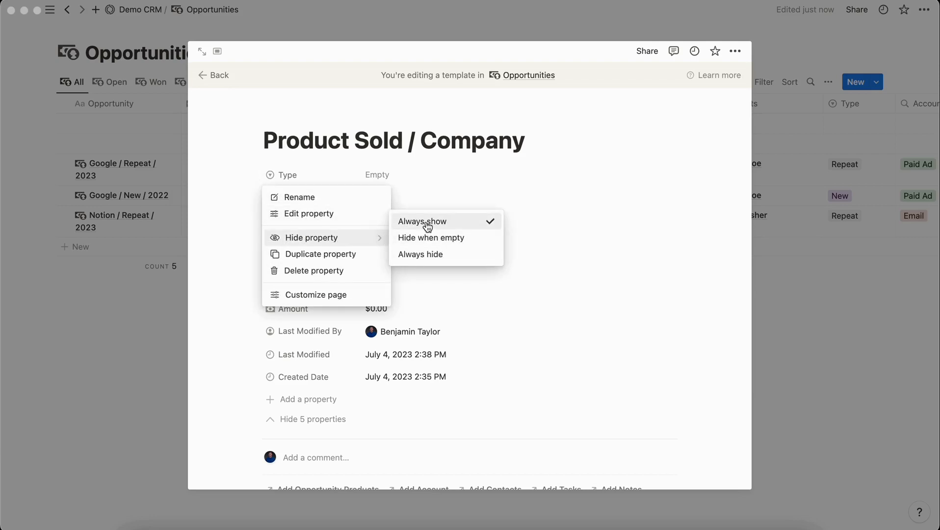
pyautogui.click(445, 256)
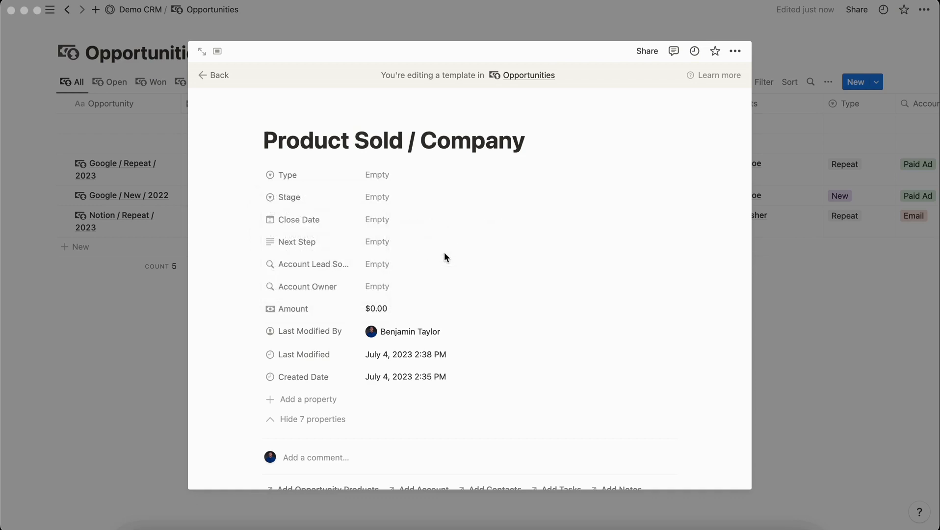
pyautogui.click(298, 425)
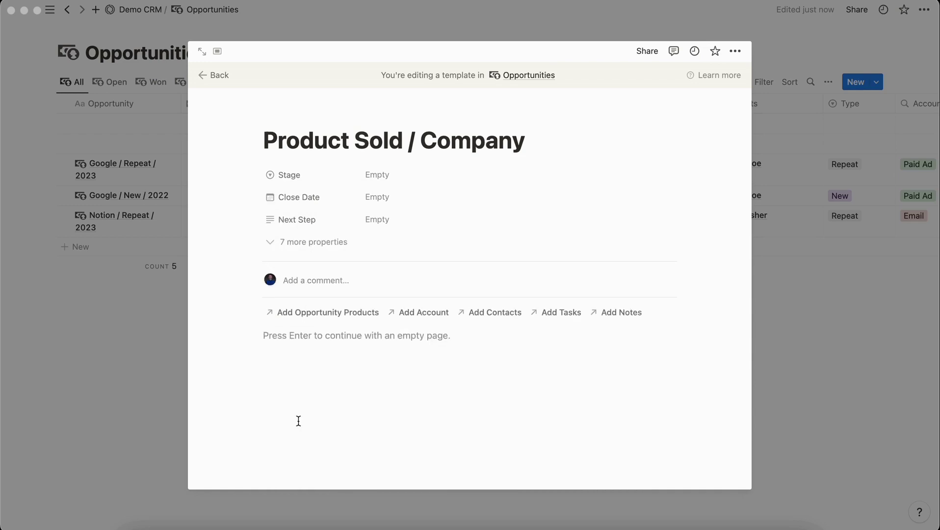
pyautogui.click(300, 240)
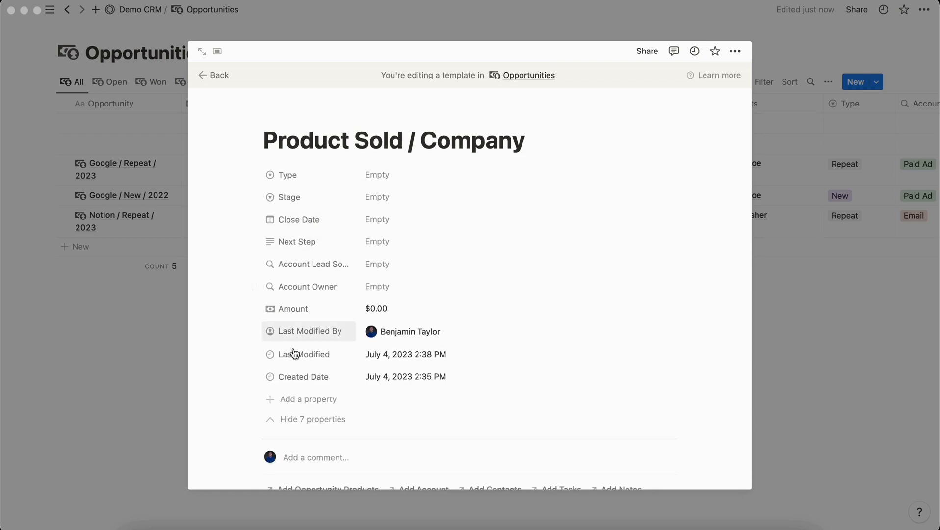
pyautogui.click(254, 176)
pyautogui.moveTo(312, 238)
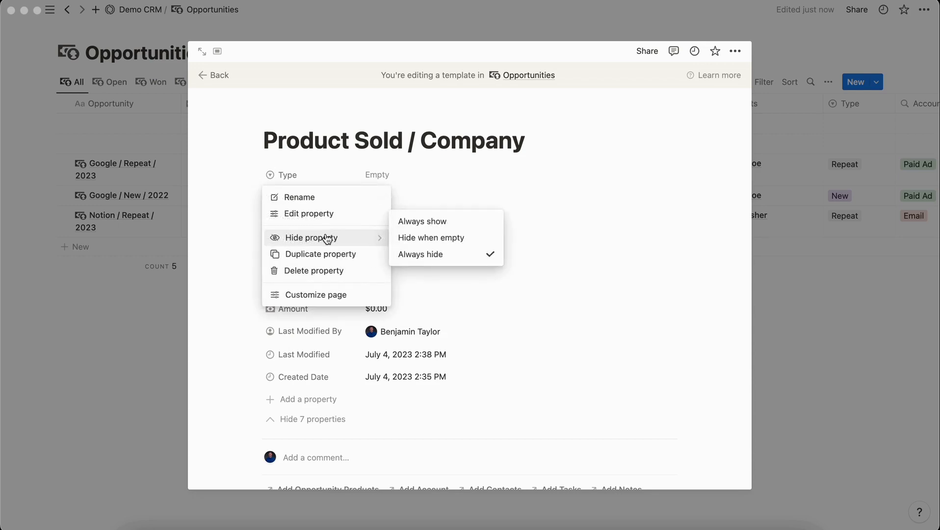
pyautogui.click(446, 224)
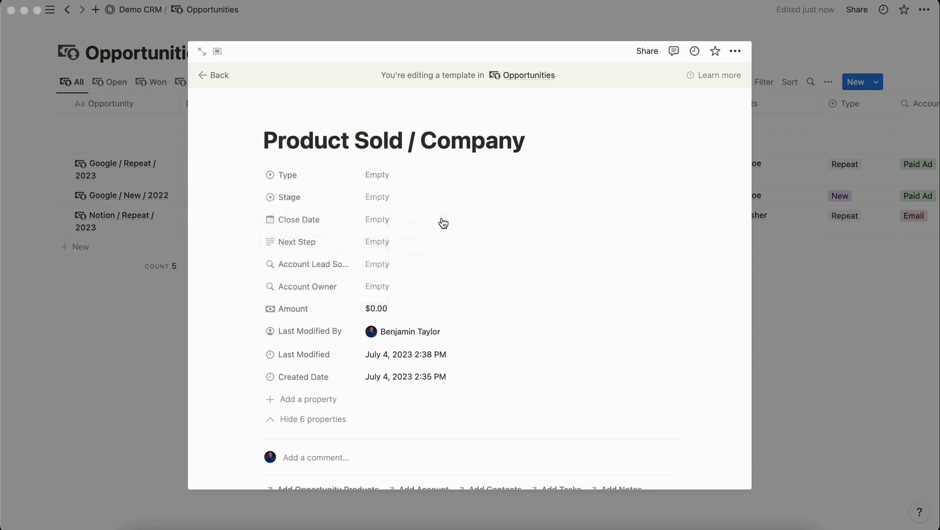
# Bring up the Amount property's options menu.
pyautogui.click(254, 309)
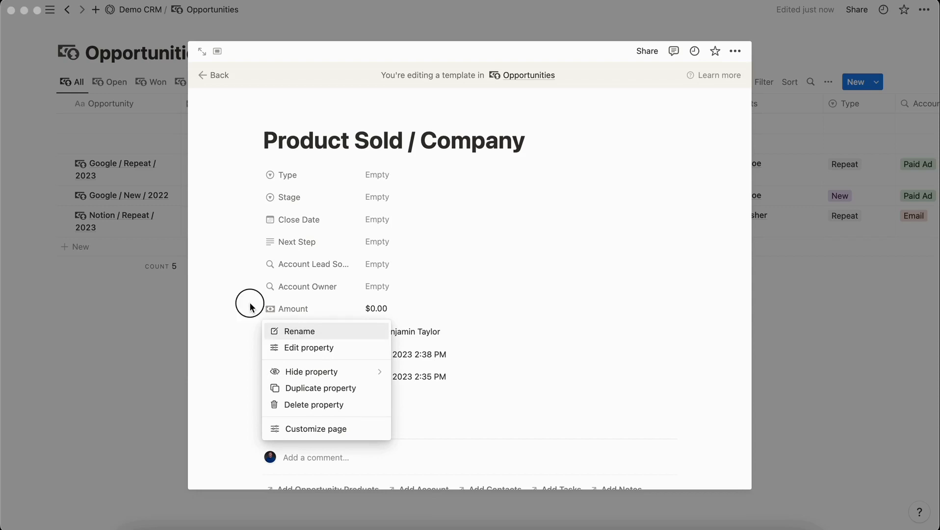
pyautogui.click(250, 306)
pyautogui.click(255, 309)
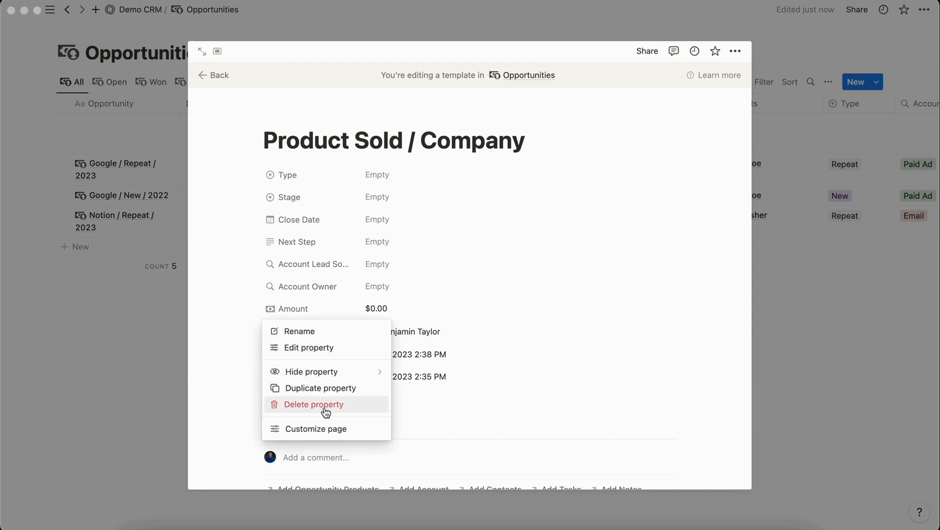
# View the Customize page layout settings, checking Close Date's visibility choices unchanged.
pyautogui.click(315, 429)
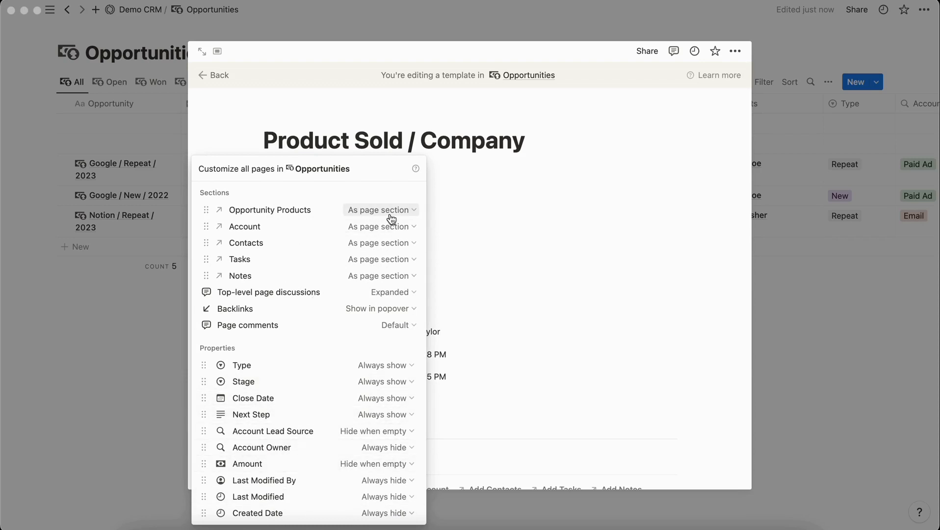
pyautogui.click(383, 398)
pyautogui.click(347, 352)
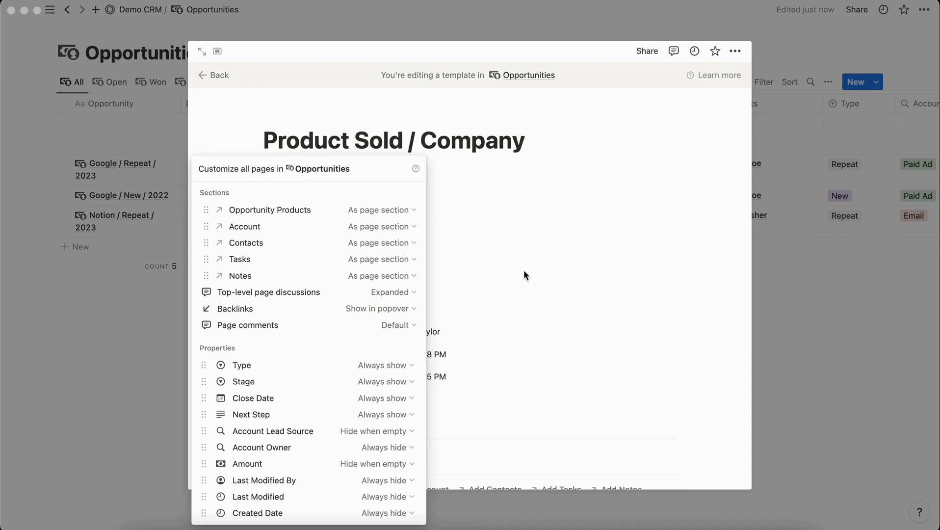
# Link Google as account, show Relationship and Website on the relation, then unlink Google.
pyautogui.click(539, 325)
pyautogui.scroll(-5, 539, 325)
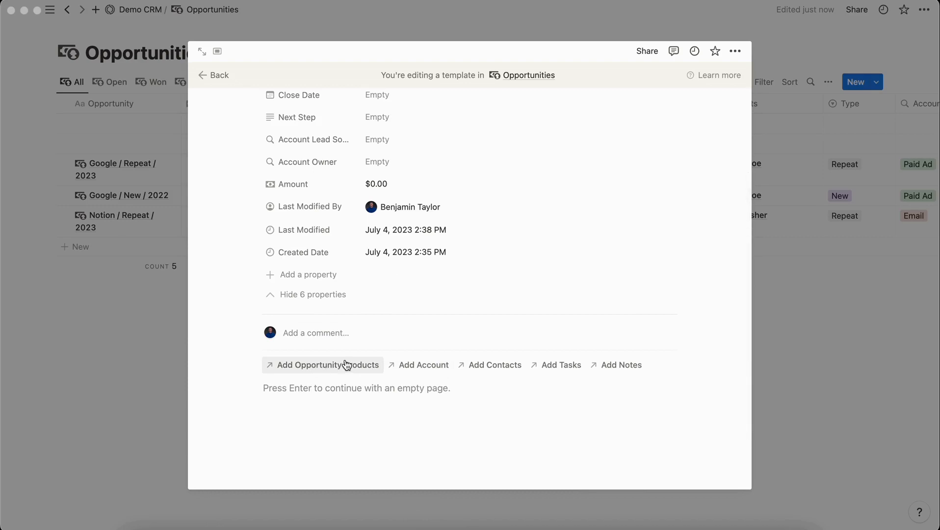
pyautogui.click(408, 365)
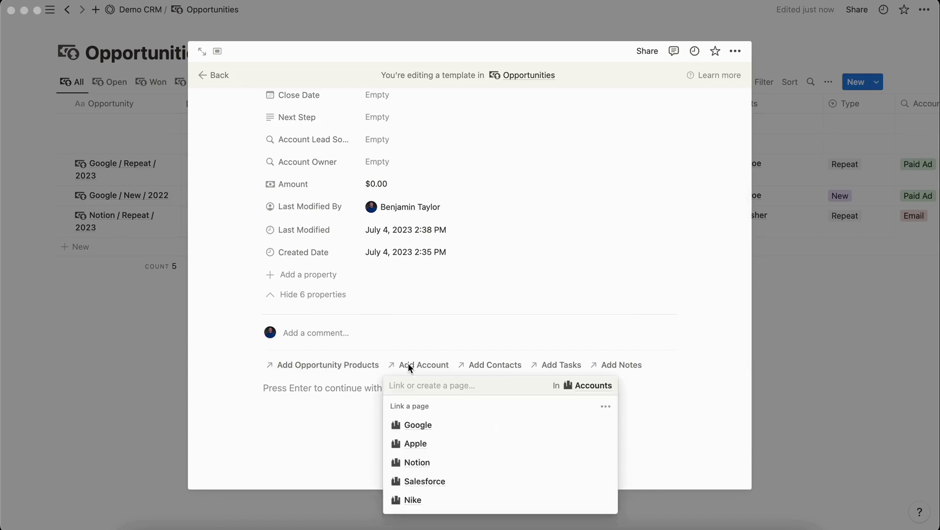
pyautogui.click(418, 425)
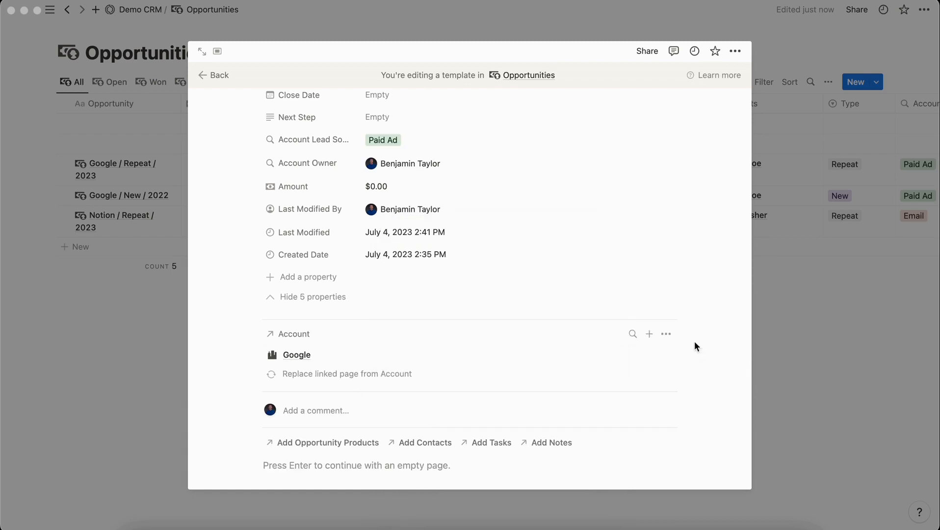
pyautogui.click(665, 334)
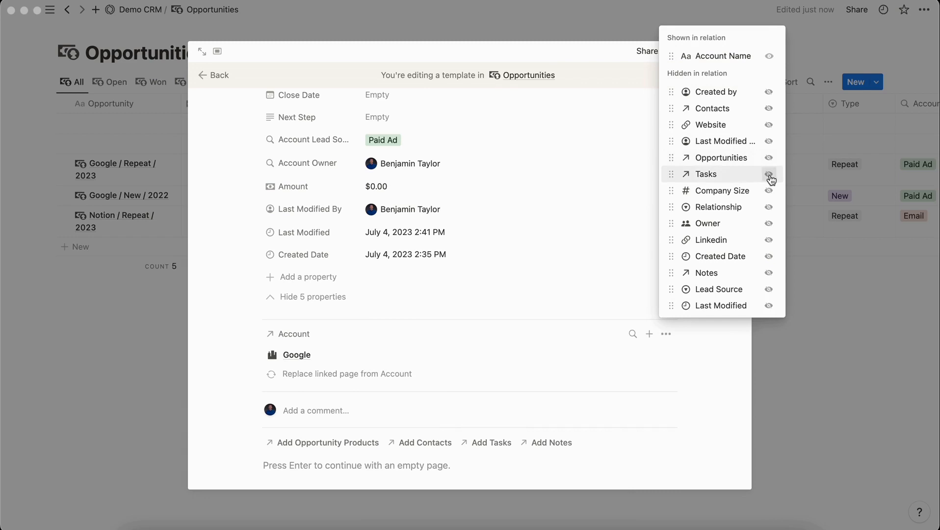
pyautogui.click(768, 206)
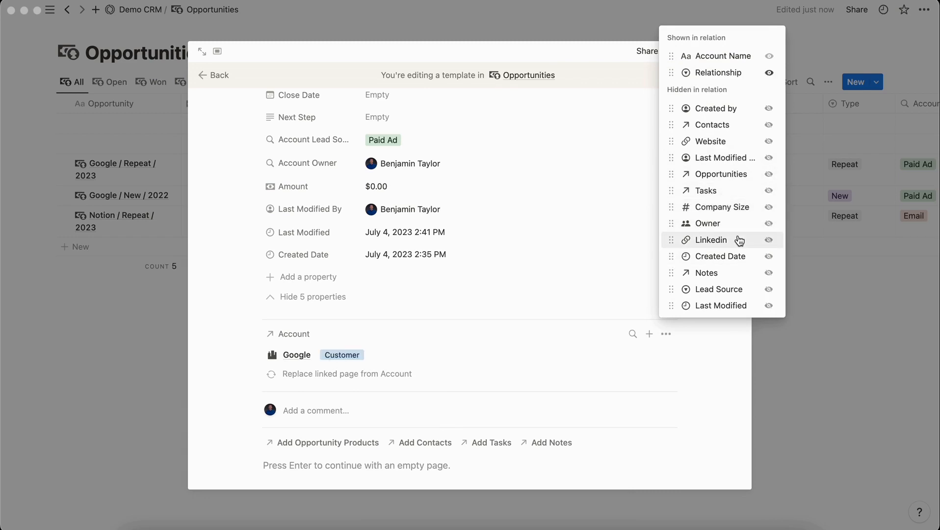
pyautogui.click(768, 141)
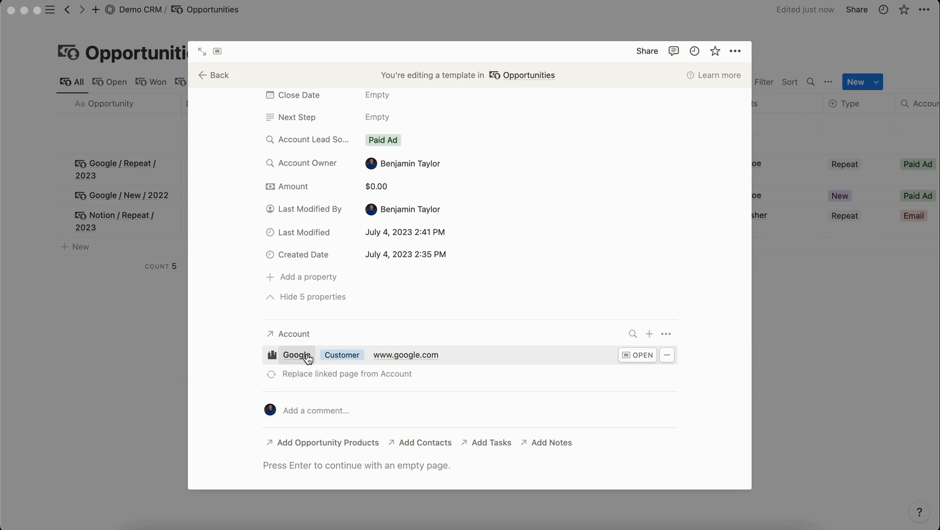
pyautogui.click(666, 354)
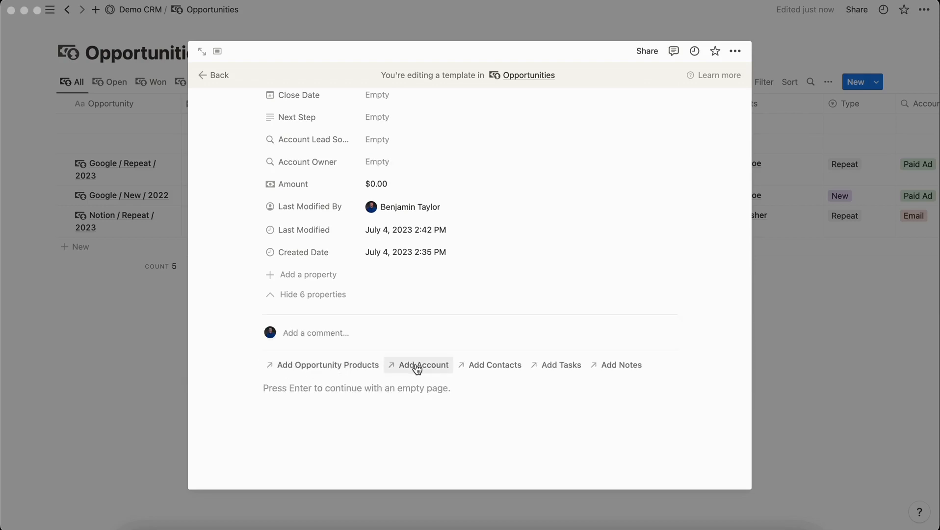
# Switch Notes to display as a property and try its note-linking picker.
pyautogui.click(257, 244)
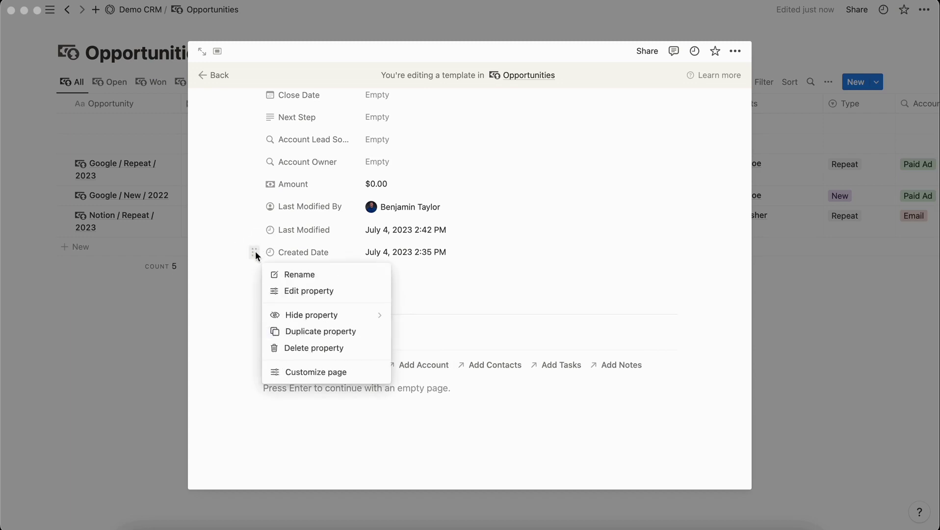
pyautogui.click(316, 372)
pyautogui.click(395, 276)
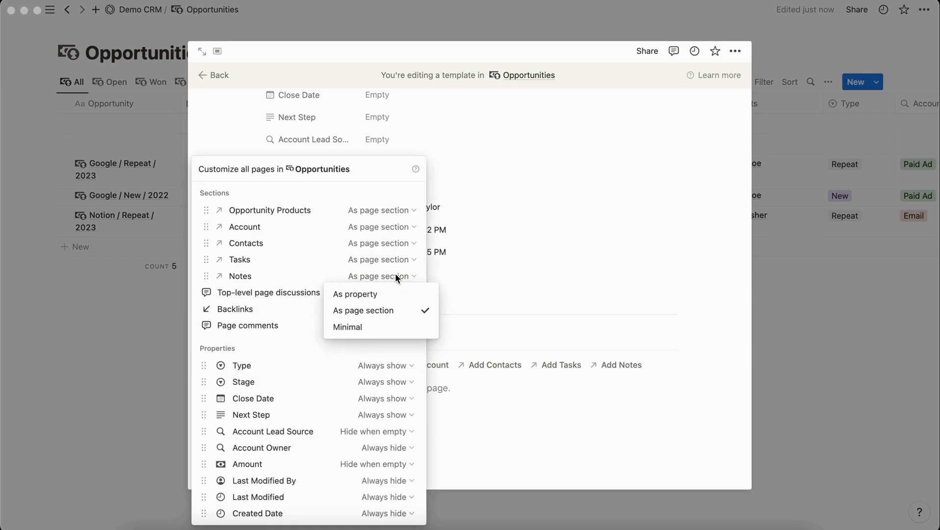
pyautogui.click(377, 297)
pyautogui.click(475, 297)
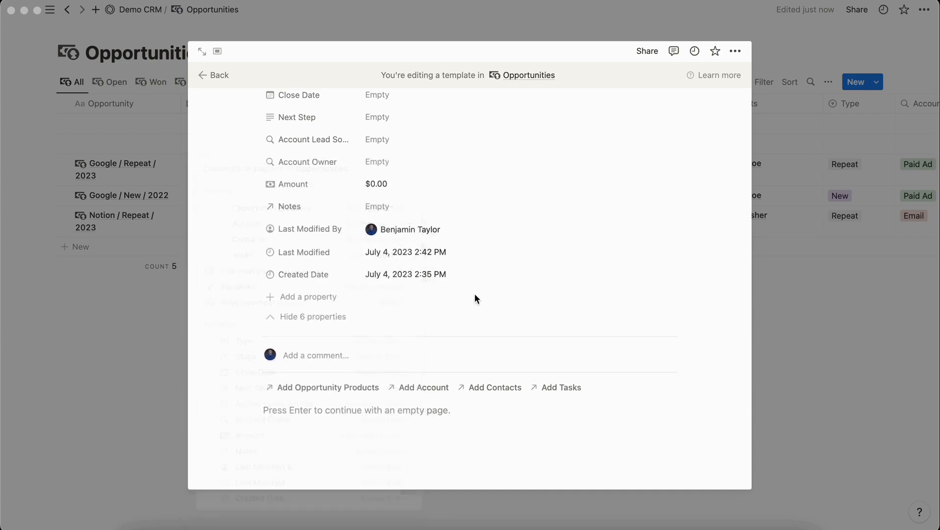
pyautogui.scroll(4, 378, 311)
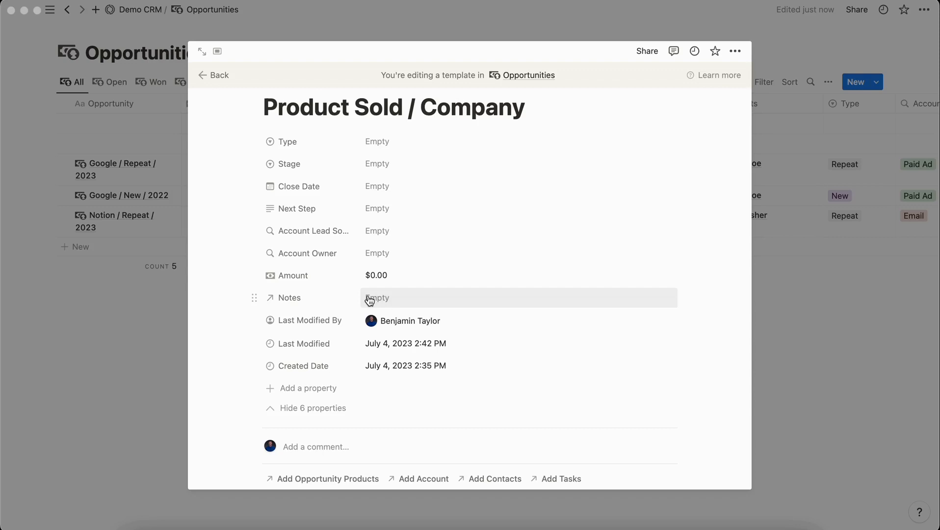
pyautogui.click(371, 297)
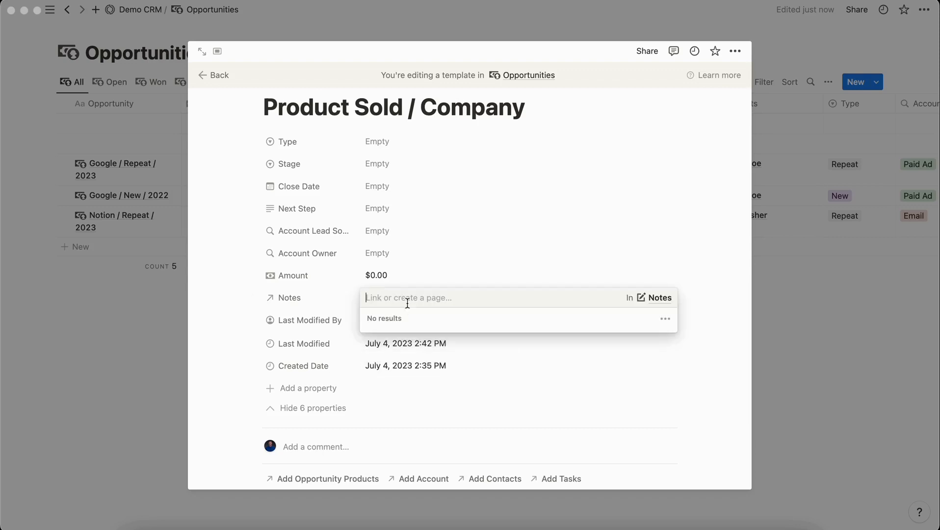
pyautogui.click(290, 265)
# Turn Notes back into a page section, close the template, and list the Opportunities templates.
pyautogui.rightClick(253, 258)
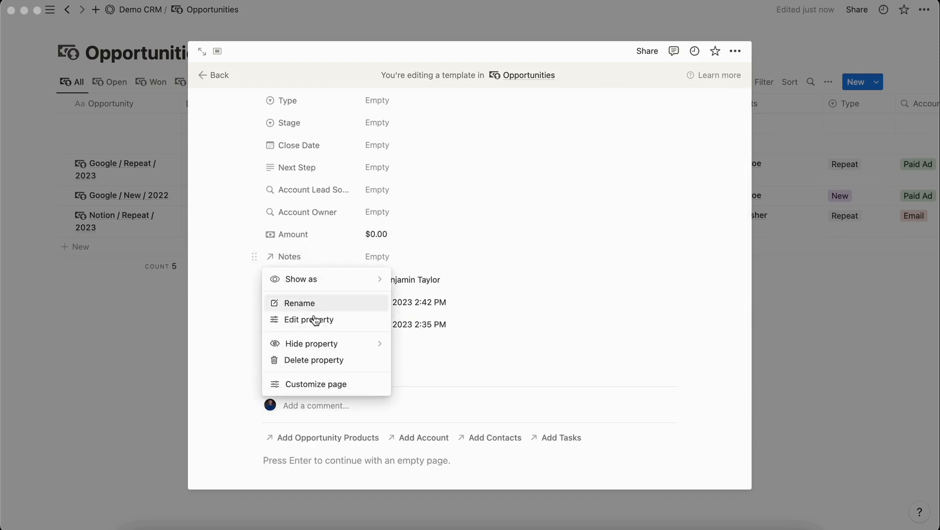
pyautogui.click(316, 384)
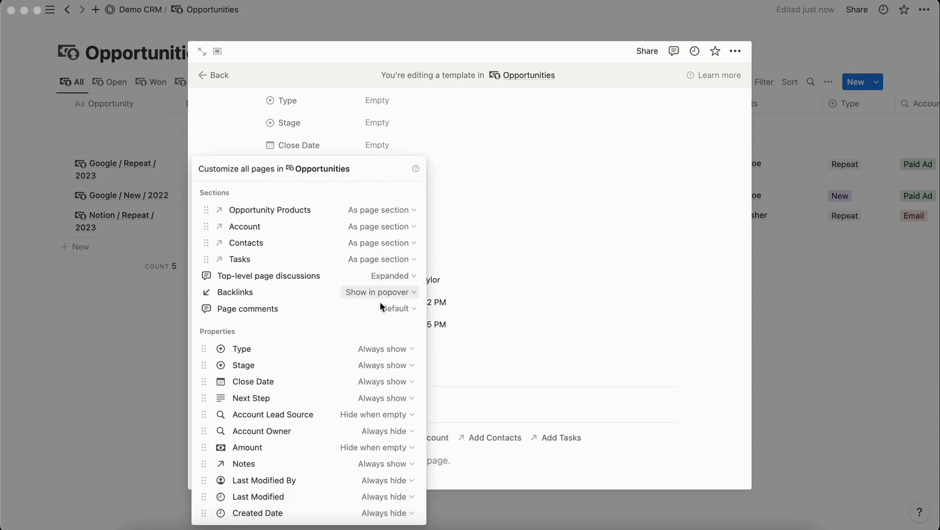
pyautogui.click(382, 463)
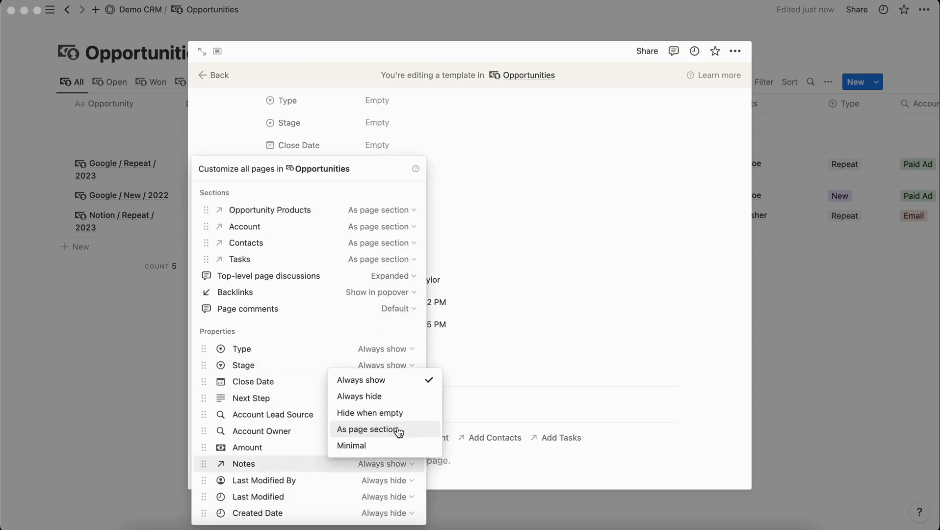
pyautogui.click(397, 430)
pyautogui.click(556, 419)
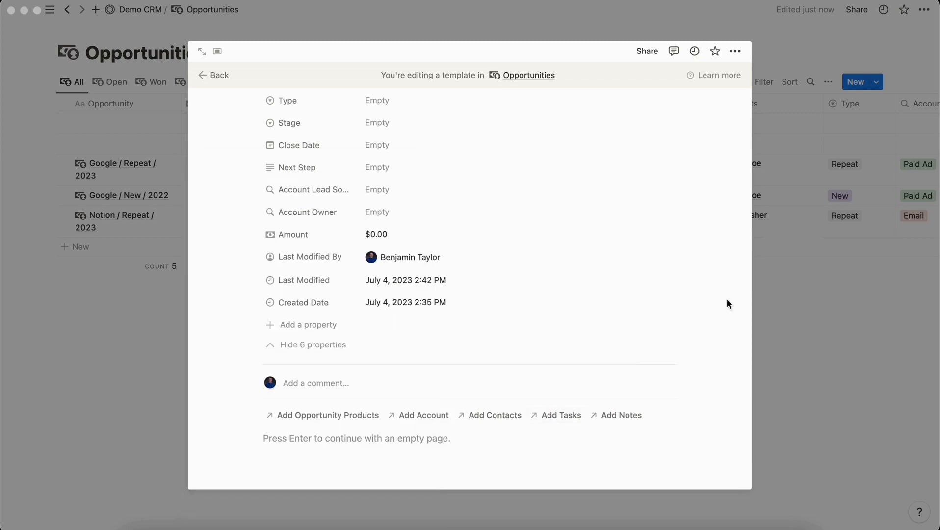
pyautogui.click(813, 277)
pyautogui.click(878, 82)
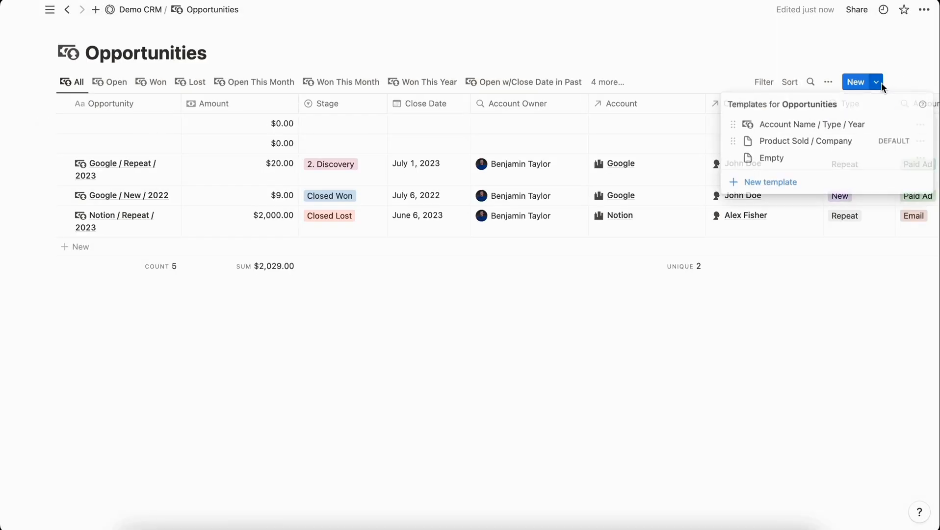
# Edit the Account Name / Type / Year template showing its Quick Actions.
pyautogui.click(919, 124)
pyautogui.click(802, 125)
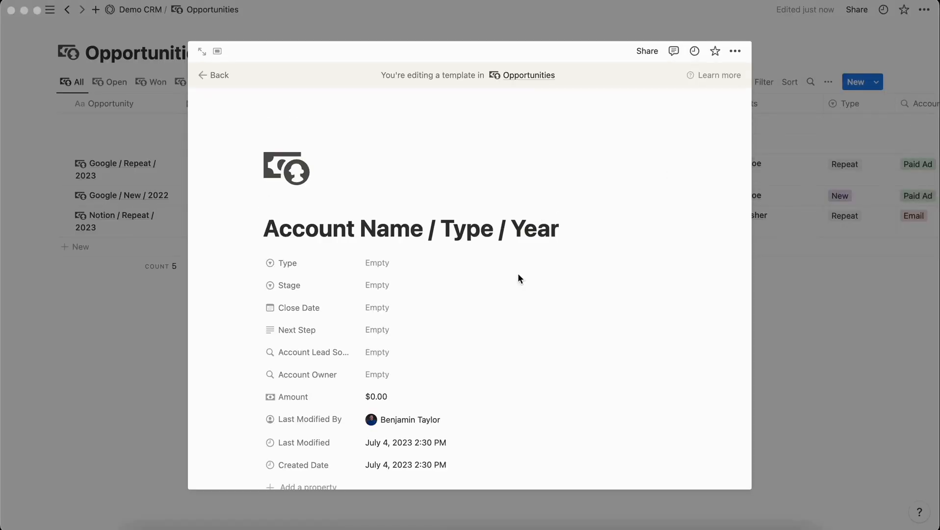
pyautogui.scroll(-3, 518, 272)
pyautogui.scroll(-4, 517, 278)
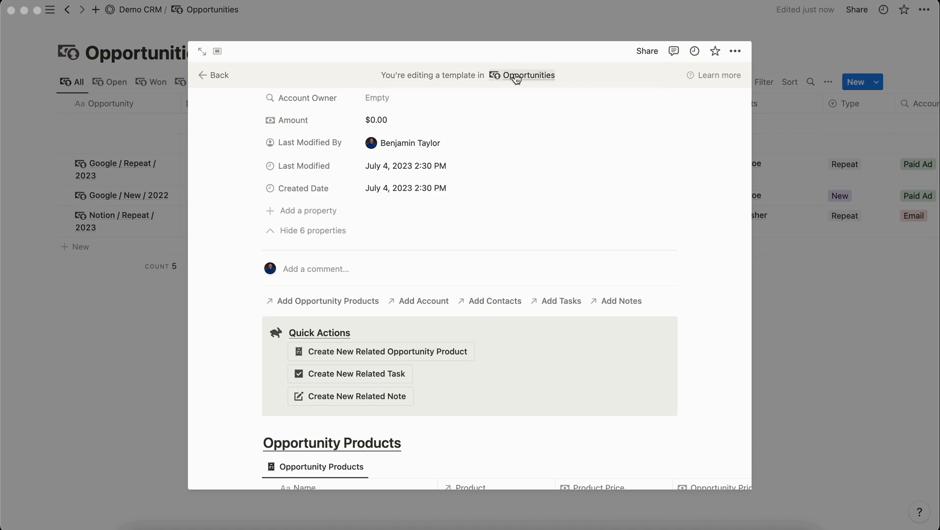
# Review the create-Opportunity-Product quick action and close the button editor.
pyautogui.click(484, 353)
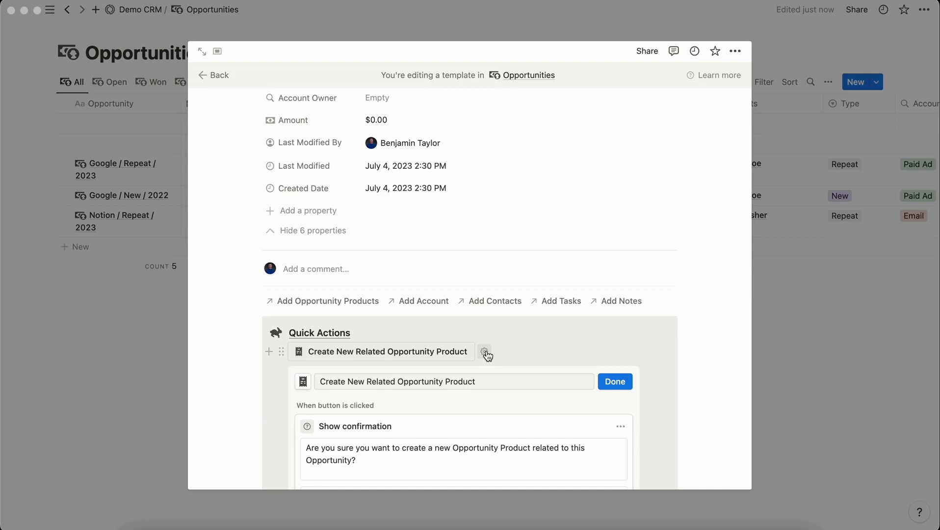
pyautogui.scroll(-5, 440, 382)
pyautogui.scroll(-2, 381, 293)
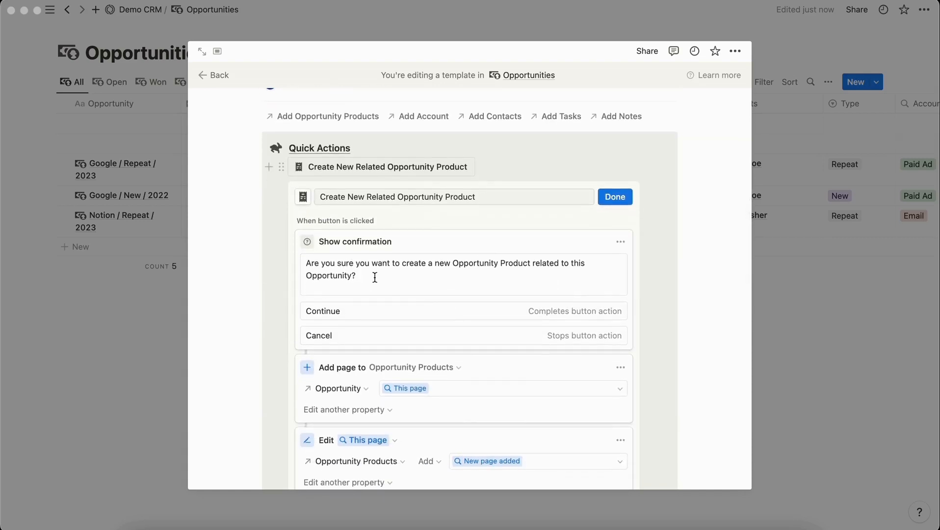
pyautogui.scroll(-3, 374, 276)
pyautogui.scroll(-2, 367, 293)
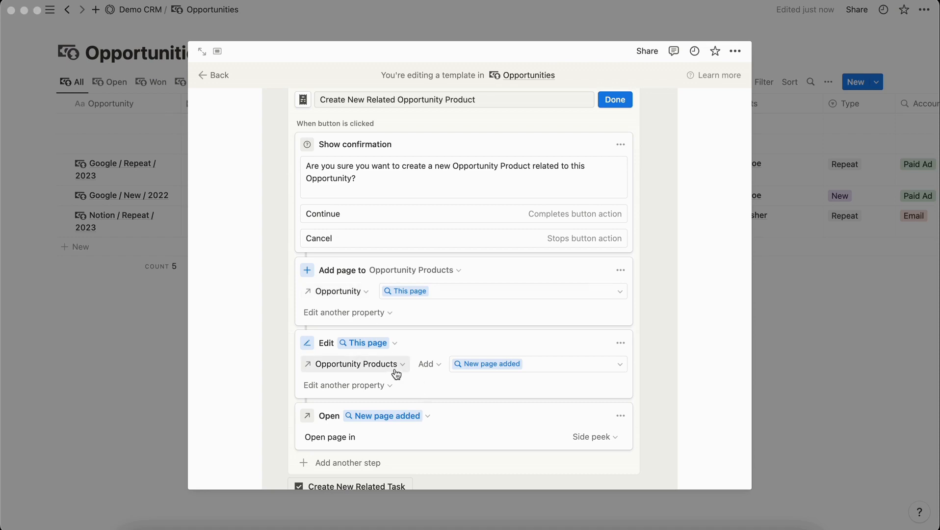
pyautogui.scroll(-1, 393, 366)
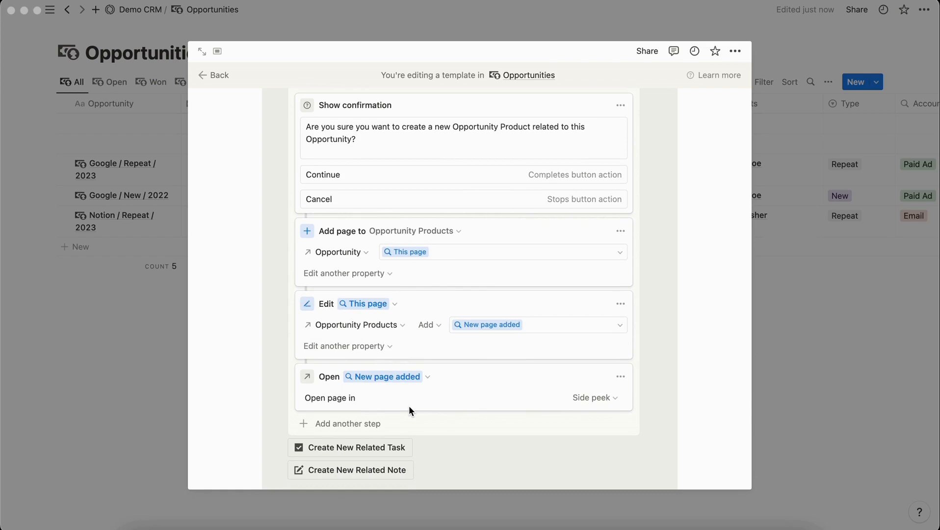
pyautogui.moveTo(415, 270)
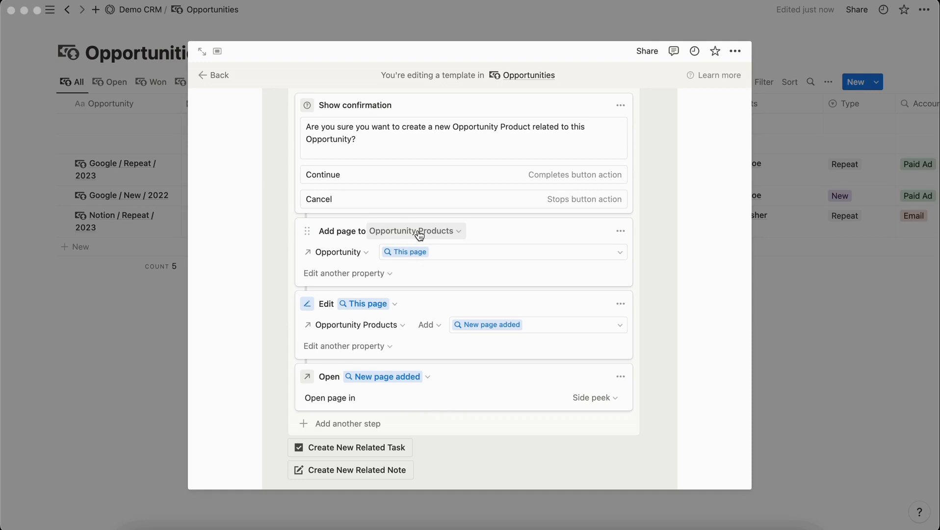
pyautogui.scroll(5, 418, 233)
pyautogui.click(615, 136)
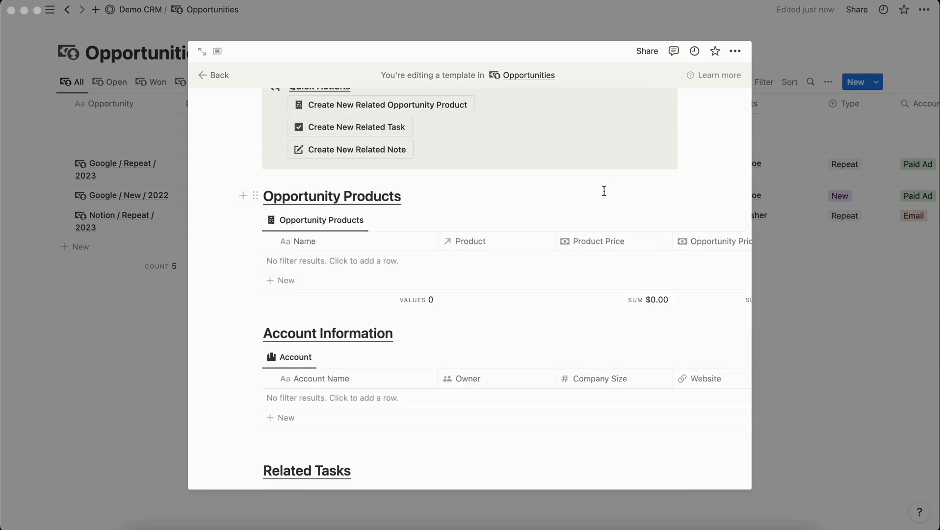
pyautogui.scroll(3, 604, 190)
pyautogui.scroll(2, 604, 190)
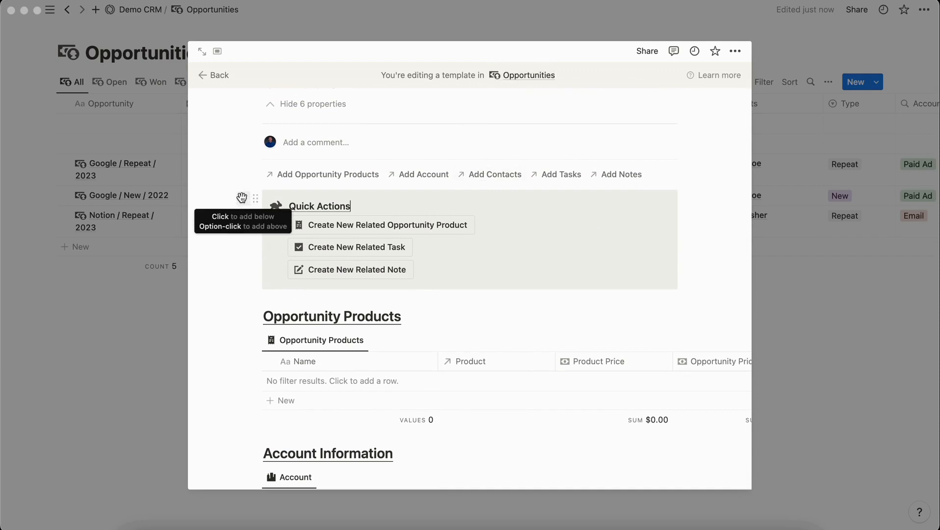
# Add an Insert-blocks button named Opportunity Tasks below Quick Actions.
pyautogui.click(241, 199)
pyautogui.write('butt')
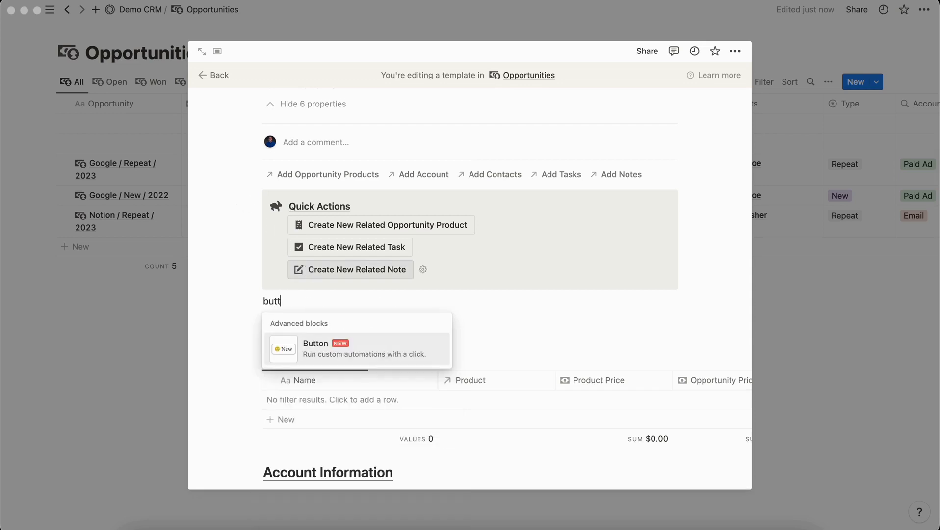
pyautogui.click(318, 346)
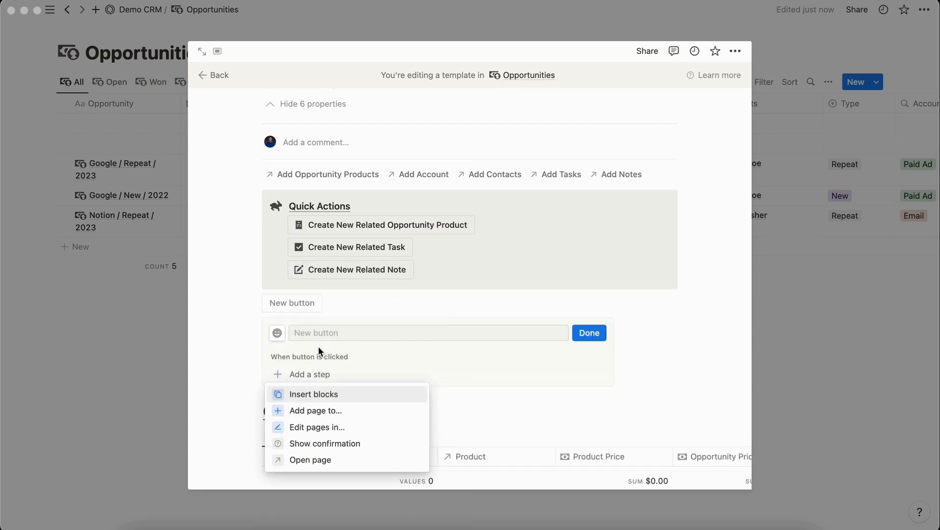
pyautogui.click(323, 394)
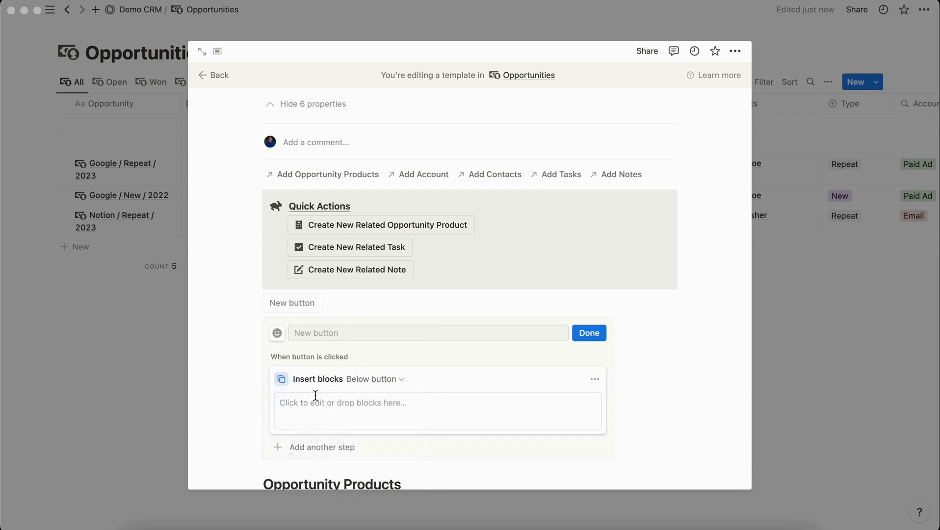
pyautogui.click(323, 333)
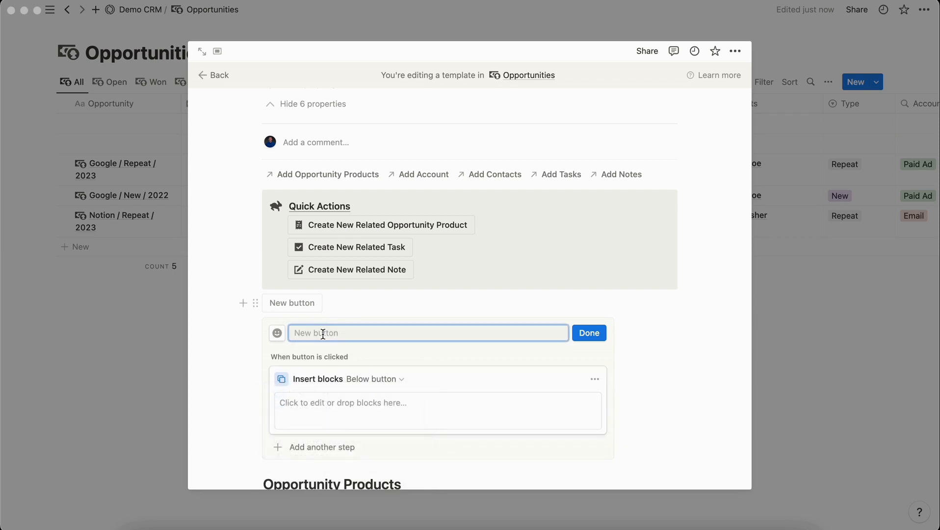
pyautogui.write('Opportunity Tasks')
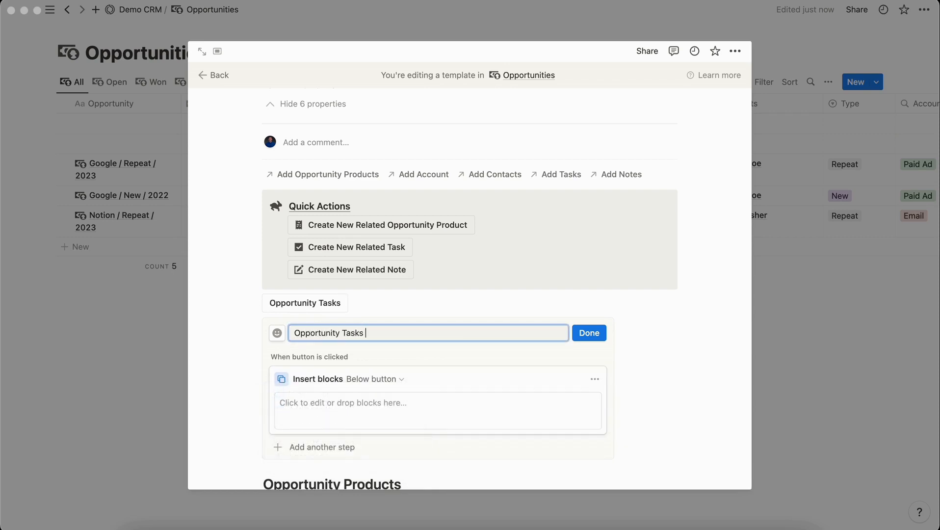
pyautogui.click(315, 406)
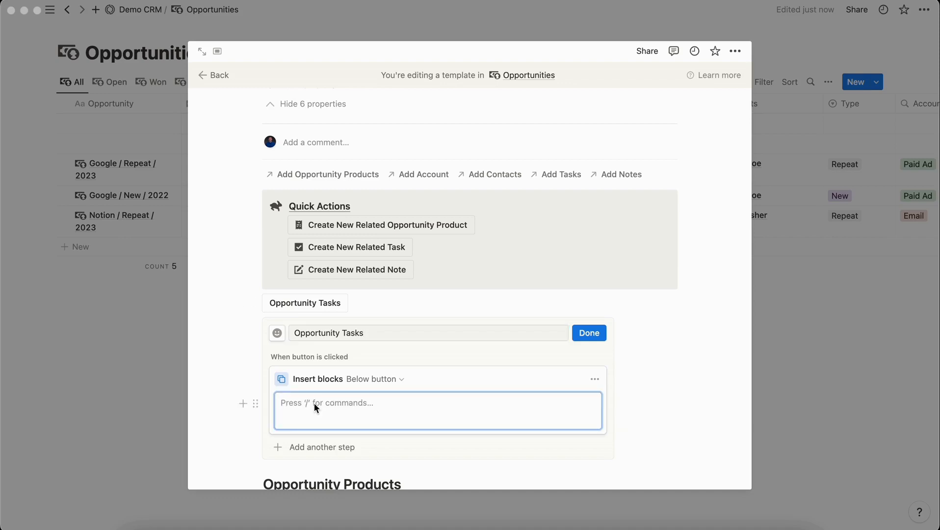
pyautogui.write('/')
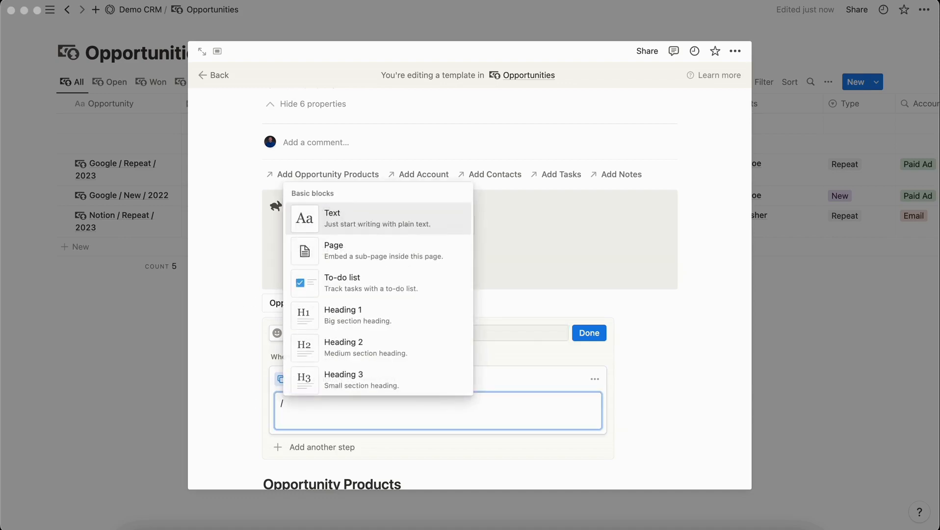
pyautogui.write('to')
# Give it to-dos Write up Contract, Talk to Sales Manager, Get approval on contract and a checkbox icon.
pyautogui.press('Return')
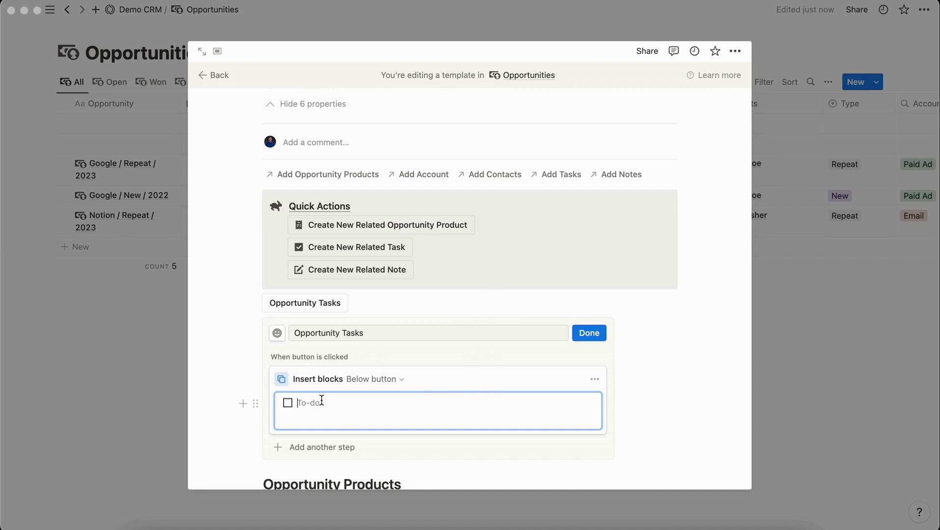
pyautogui.write('Write u')
pyautogui.write('p Contract')
pyautogui.press('Return')
pyautogui.write('Talk')
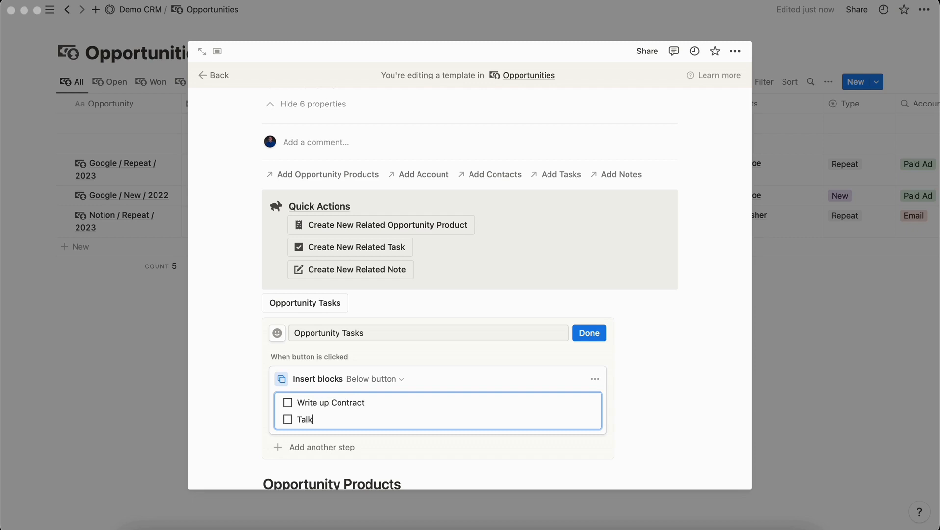
pyautogui.write(' to Sales ')
pyautogui.write('Manager')
pyautogui.press('Return')
pyautogui.write('Get approval on cont')
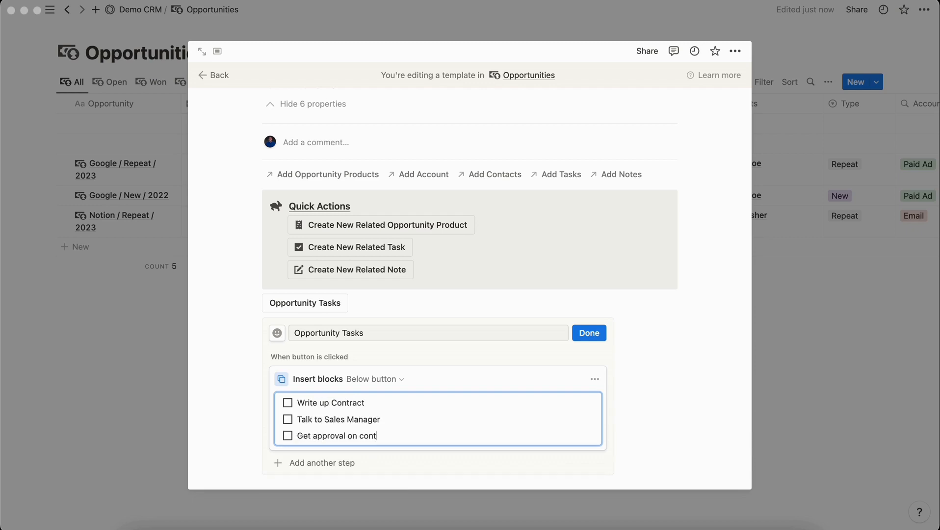
pyautogui.write('ract')
pyautogui.click(276, 333)
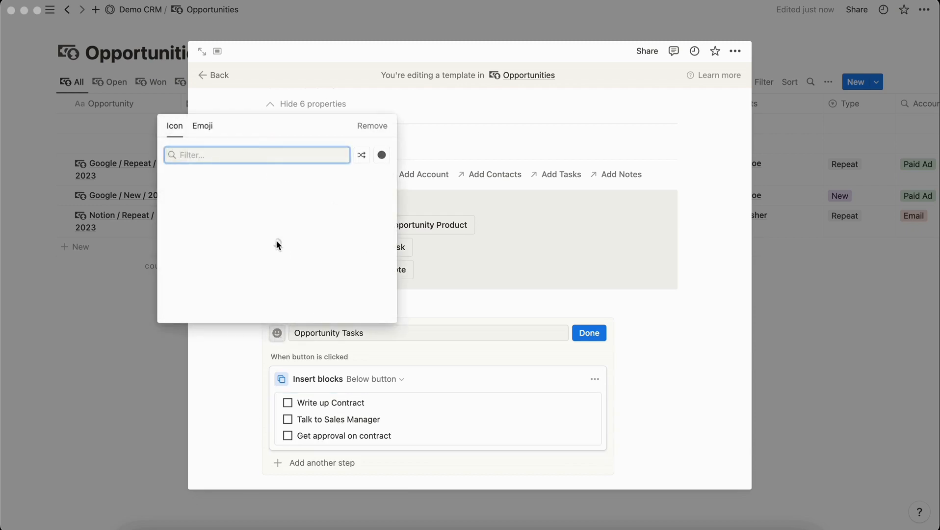
pyautogui.click(211, 198)
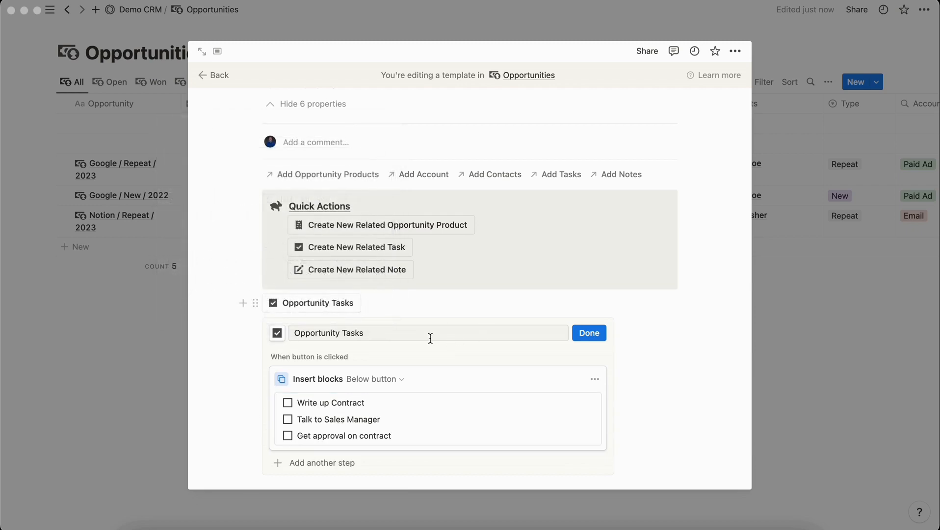
pyautogui.click(588, 333)
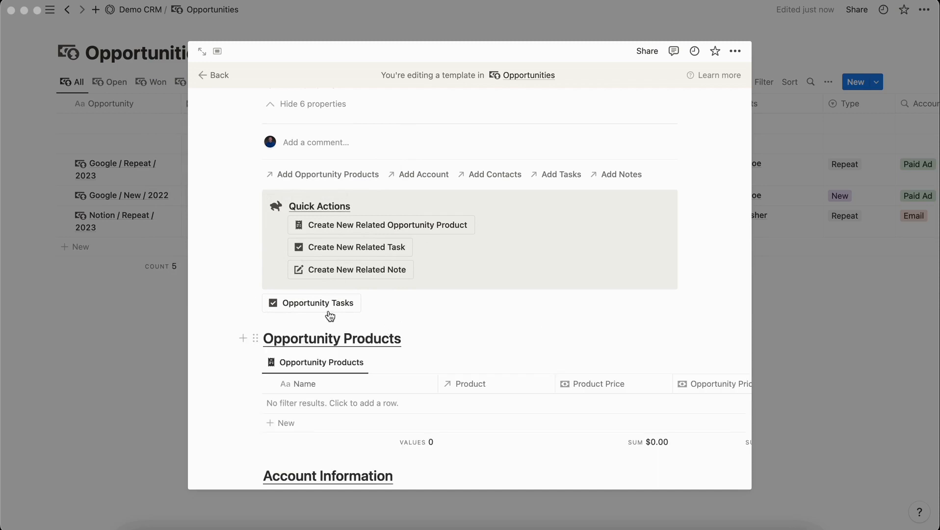
# Test the Opportunity Tasks button, then delete it and its inserted to-dos.
pyautogui.click(314, 303)
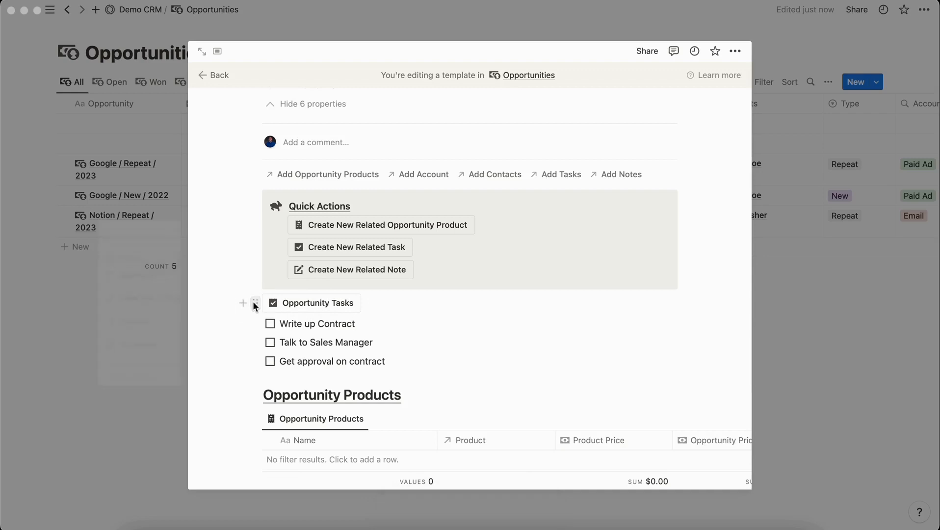
pyautogui.click(255, 303)
pyautogui.click(138, 259)
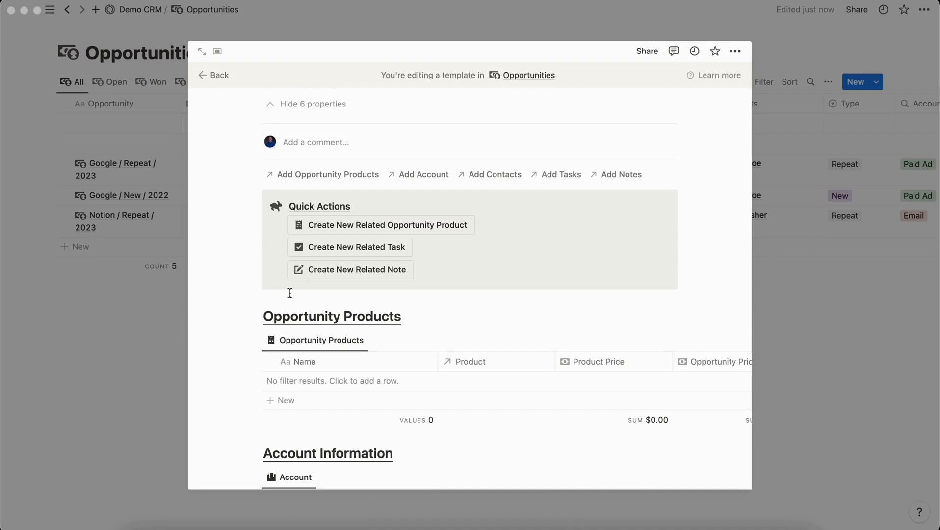
pyautogui.scroll(-2, 290, 293)
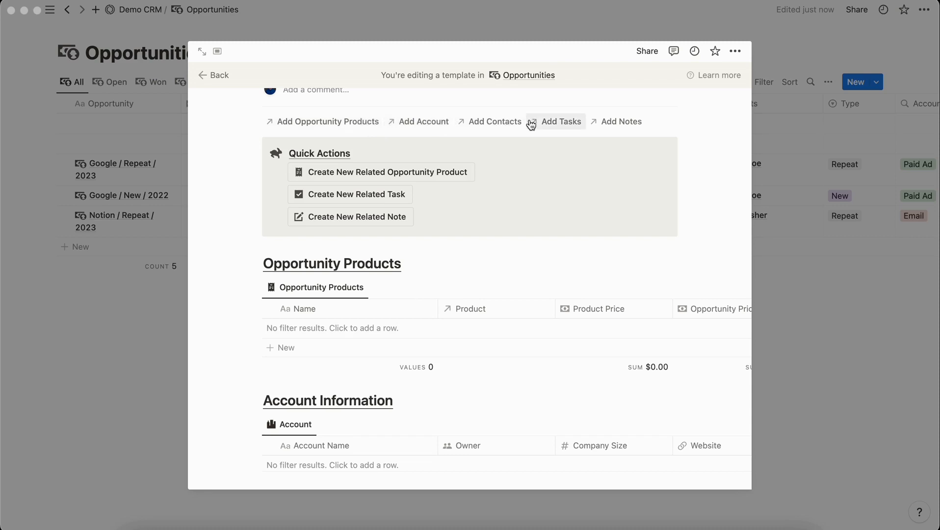
pyautogui.scroll(-5, 489, 283)
pyautogui.scroll(-3, 489, 283)
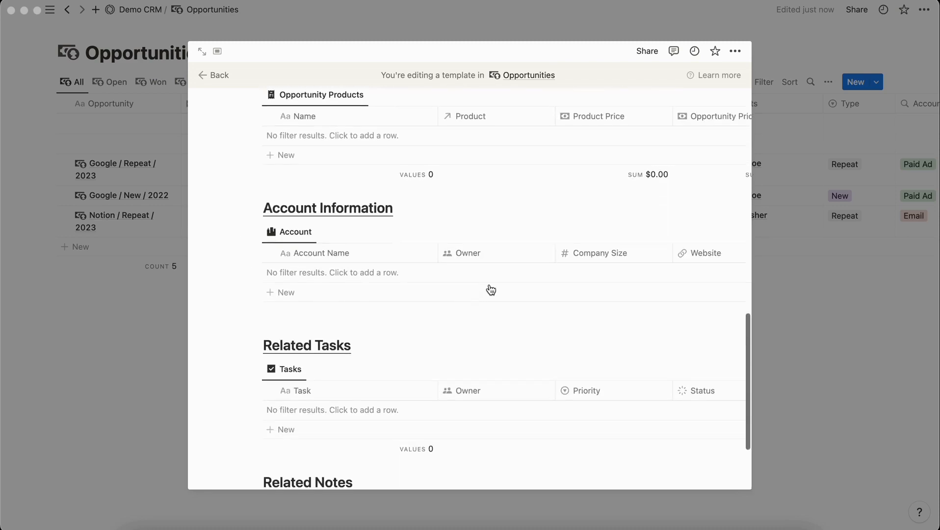
pyautogui.scroll(-2, 491, 290)
pyautogui.scroll(-1, 411, 338)
pyautogui.scroll(6, 377, 327)
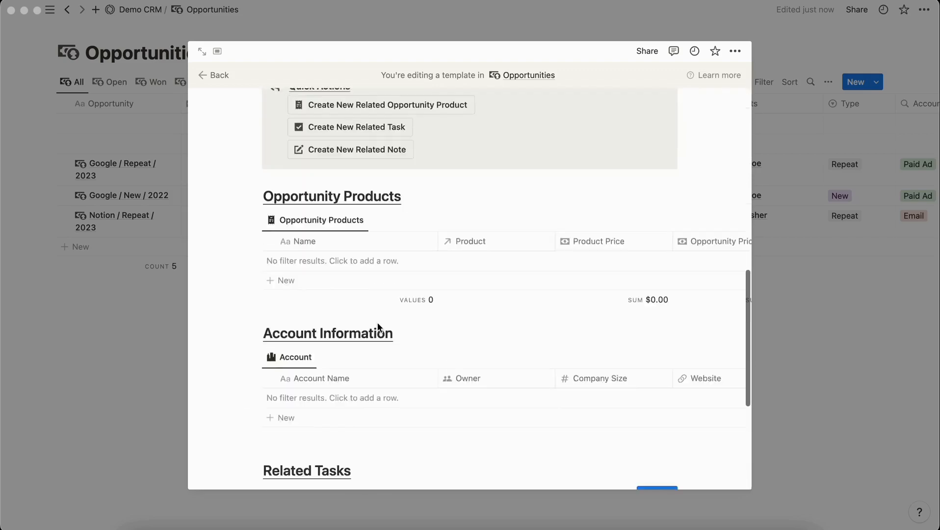
pyautogui.scroll(4, 376, 322)
pyautogui.scroll(-1, 514, 323)
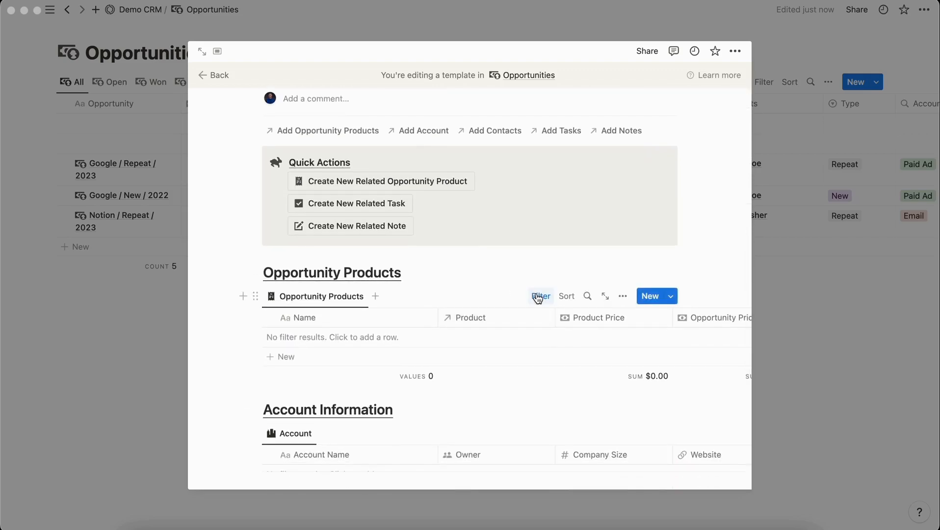
# Filter Opportunity Products to Opportunity contains Account Name / Type / Year.
pyautogui.click(540, 297)
pyautogui.click(331, 321)
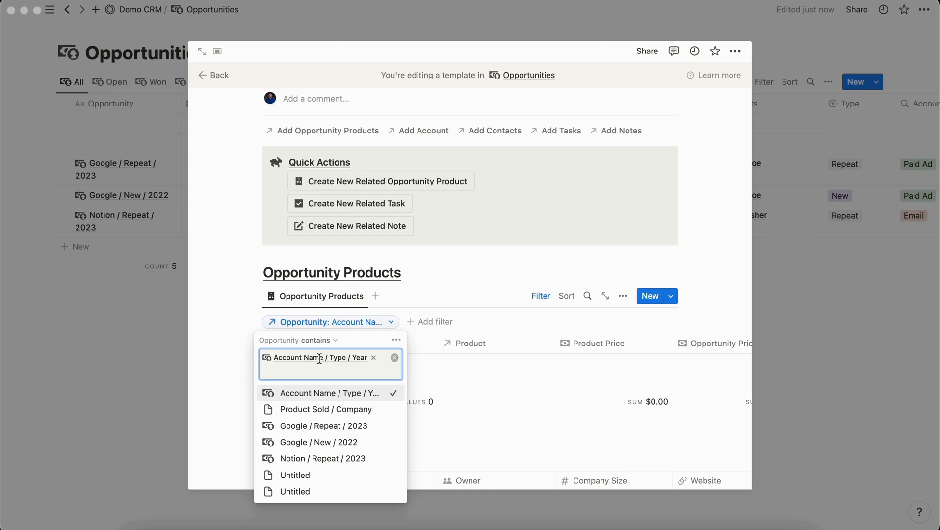
pyautogui.click(516, 409)
pyautogui.scroll(-5, 516, 409)
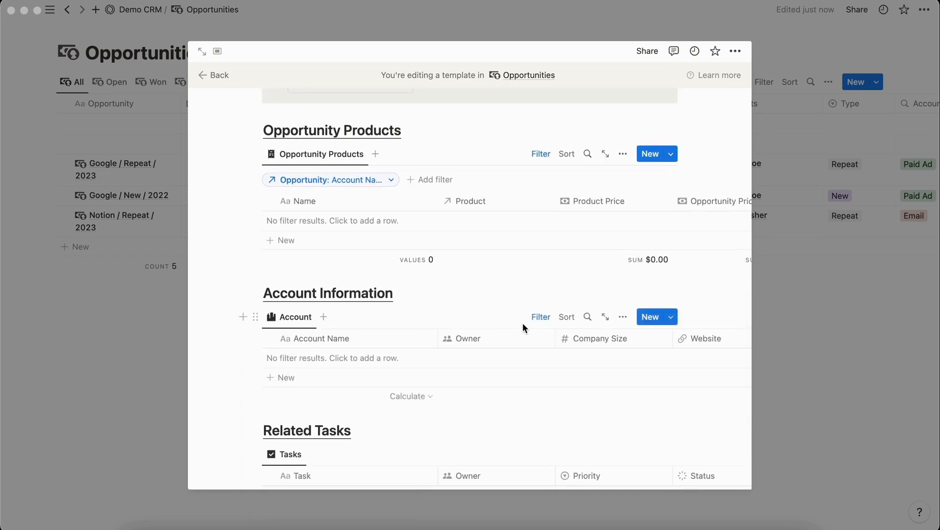
# Filter the Account view to the same linked Account Name / Type / Year opportunity.
pyautogui.click(541, 317)
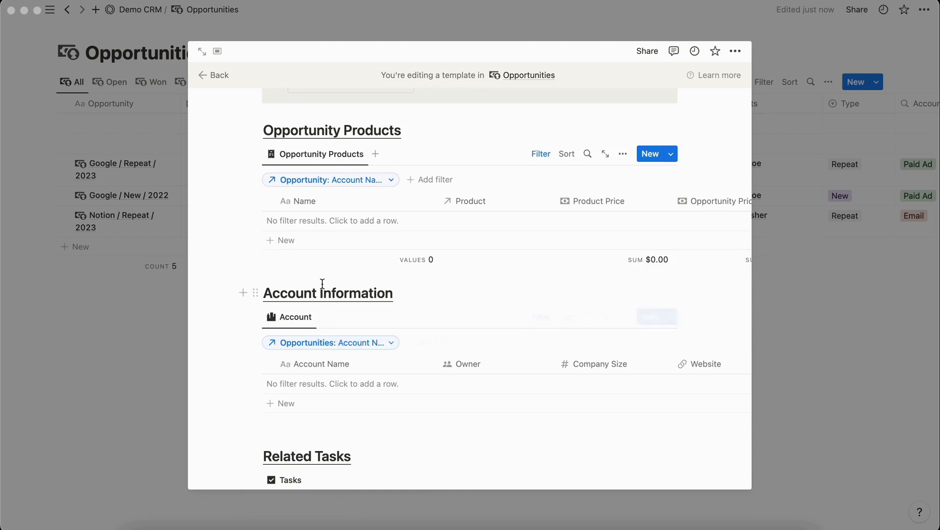
pyautogui.click(333, 343)
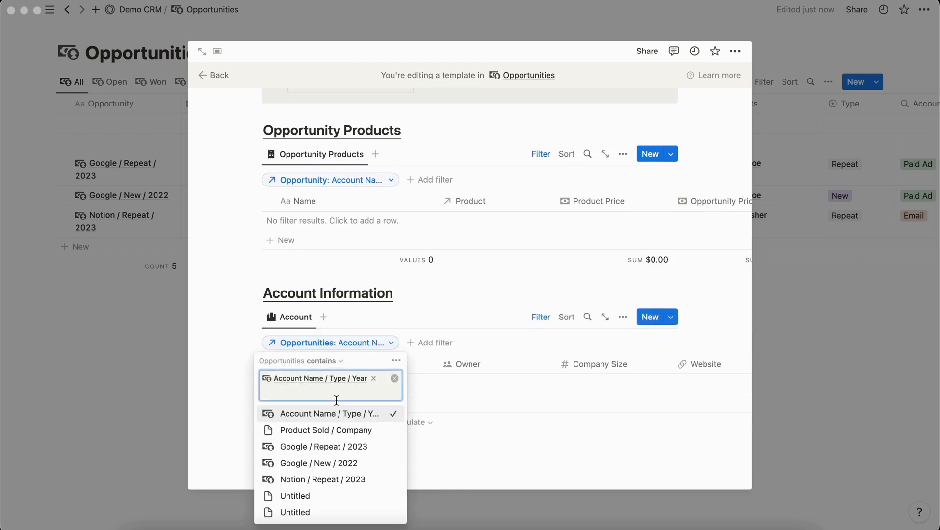
pyautogui.scroll(8, 304, 293)
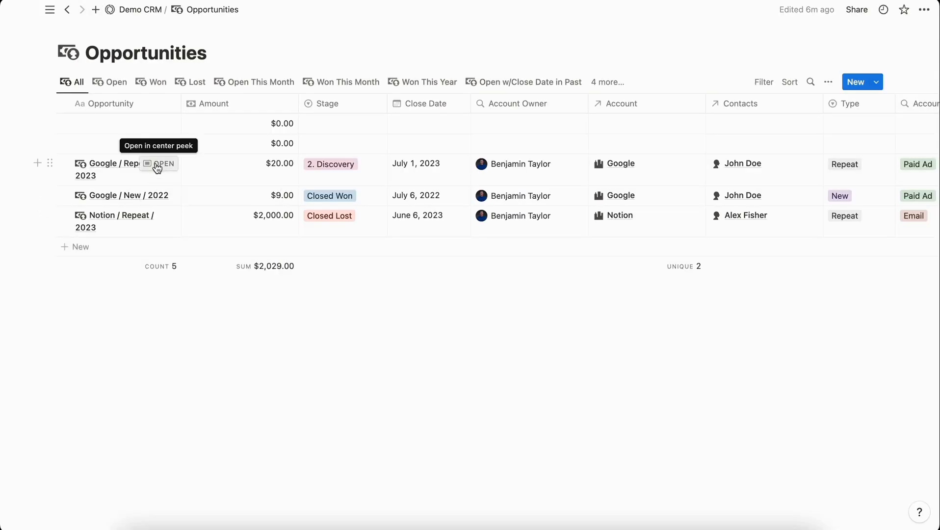
pyautogui.click(155, 165)
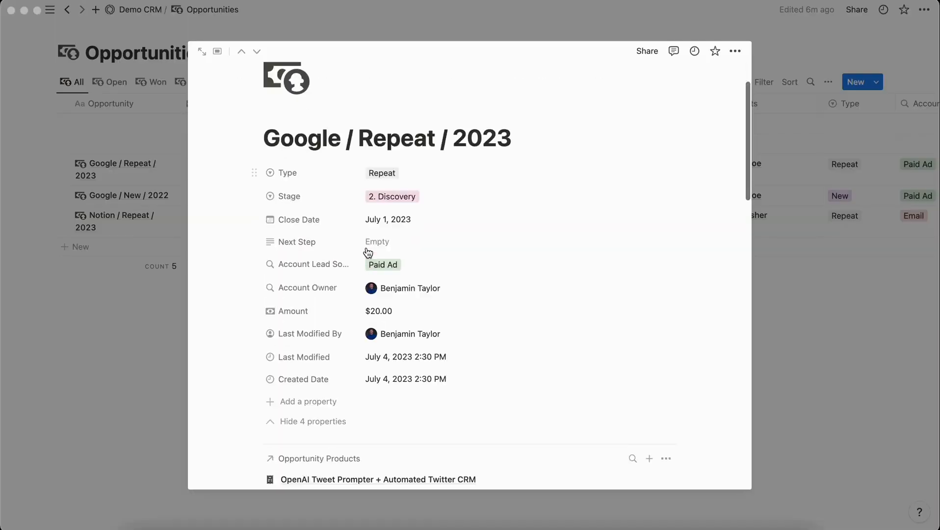
pyautogui.scroll(-10, 367, 251)
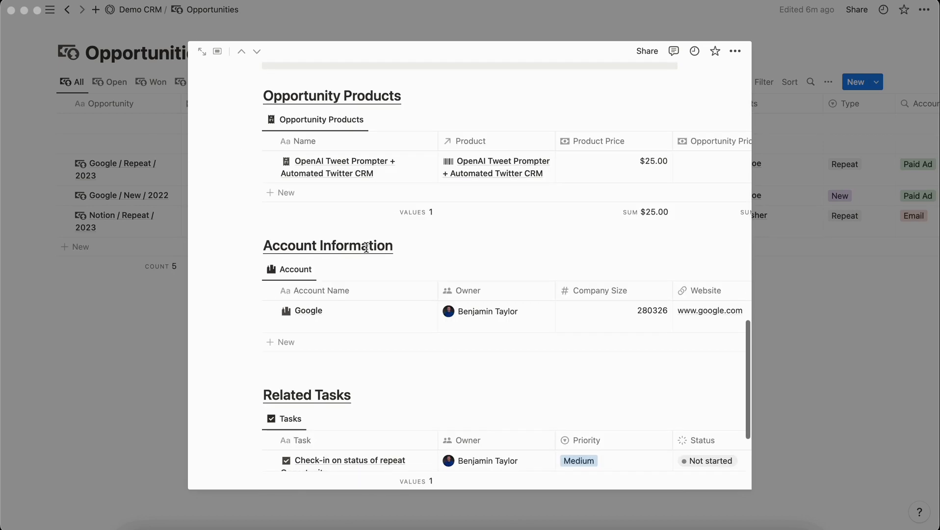
pyautogui.moveTo(349, 147)
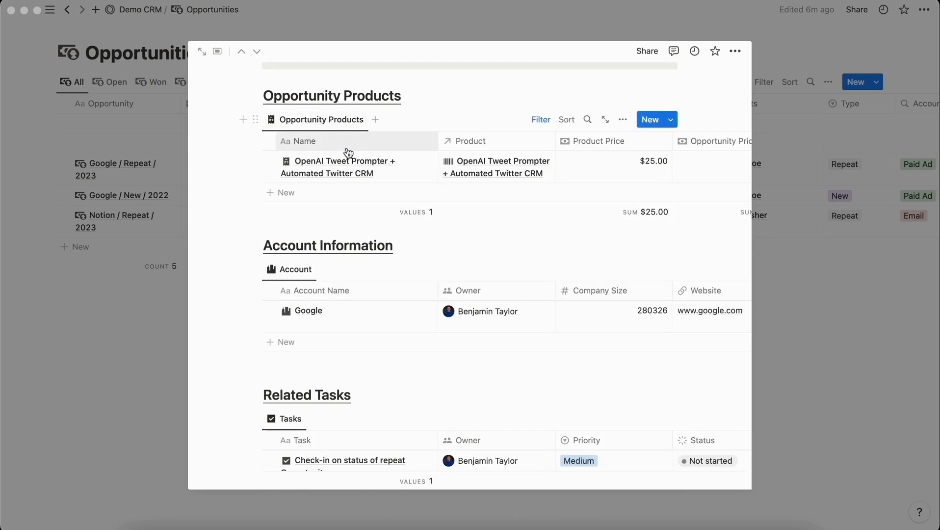
pyautogui.hscroll(5, 479, 176)
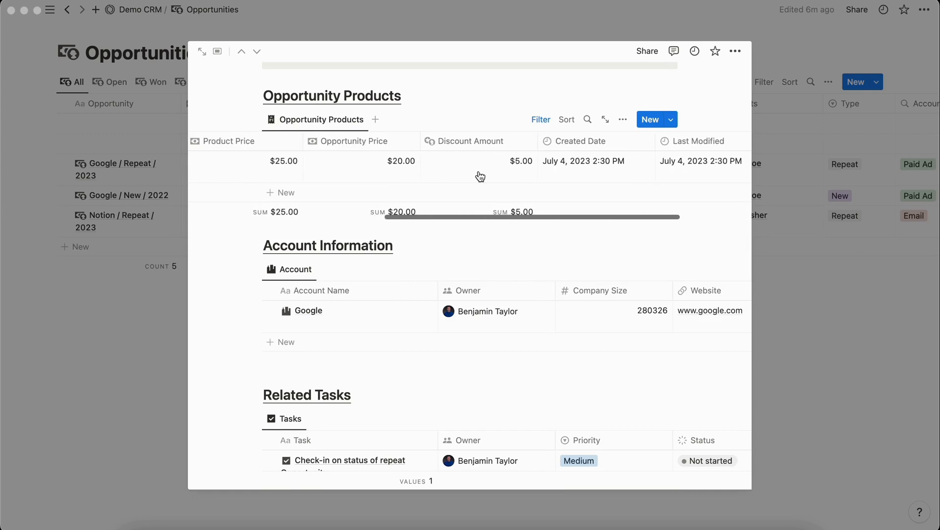
pyautogui.hscroll(-5, 479, 177)
pyautogui.scroll(-4, 485, 183)
pyautogui.scroll(-1, 536, 220)
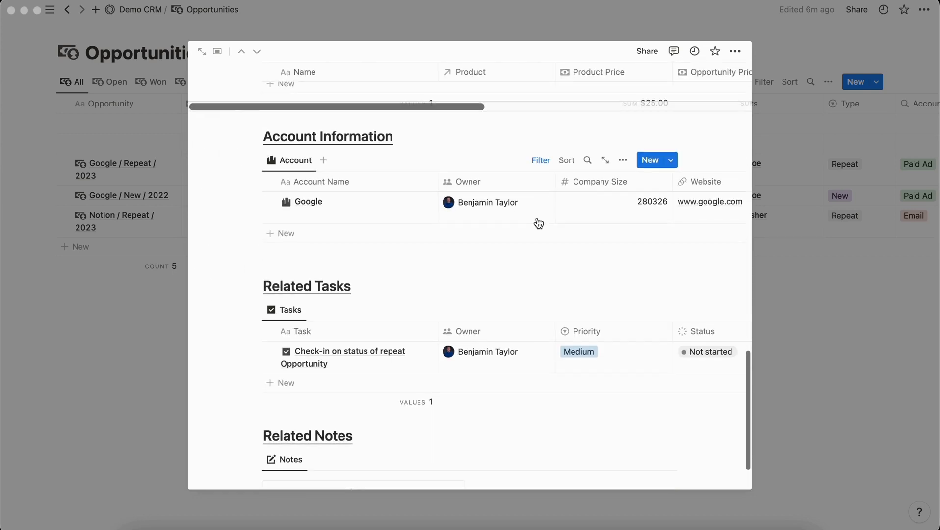
pyautogui.hscroll(5, 538, 223)
pyautogui.hscroll(-5, 538, 222)
pyautogui.scroll(-3, 538, 257)
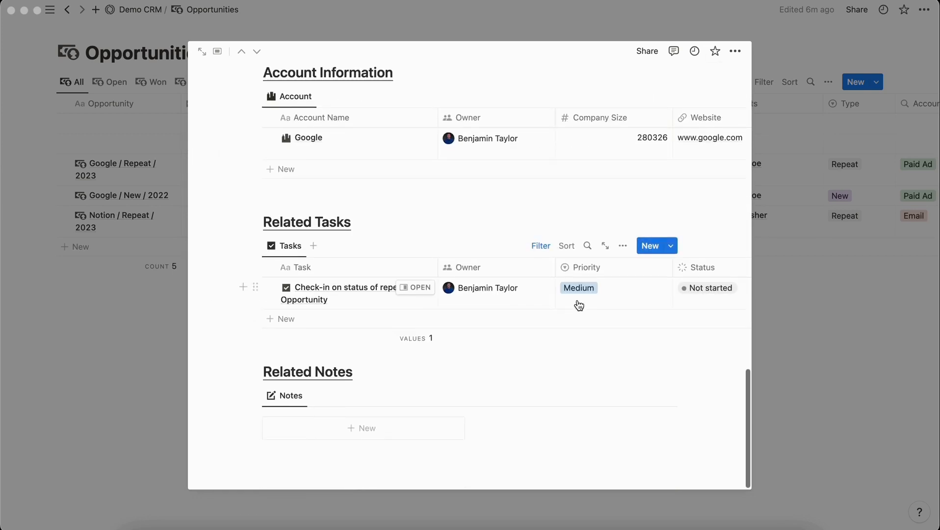
pyautogui.hscroll(5, 579, 303)
pyautogui.hscroll(3, 579, 304)
pyautogui.hscroll(-8, 579, 304)
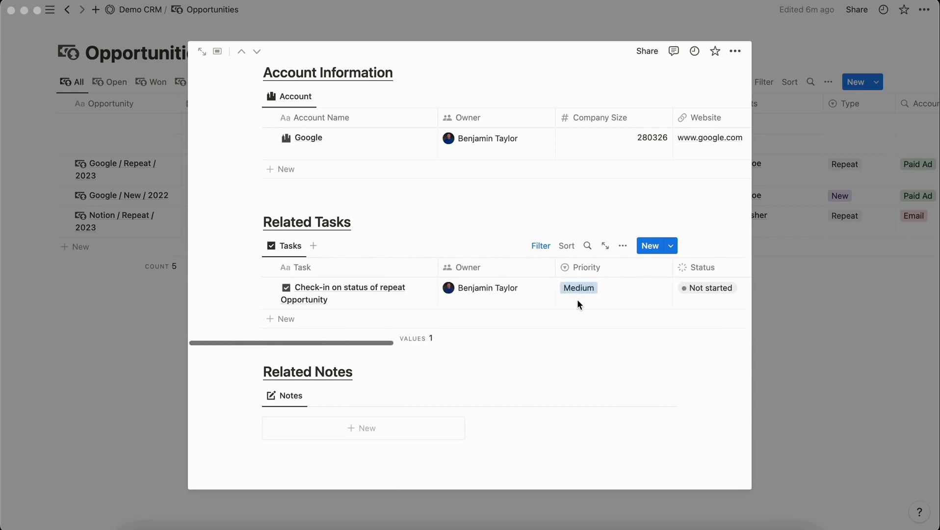
pyautogui.scroll(6, 577, 299)
pyautogui.scroll(2, 455, 301)
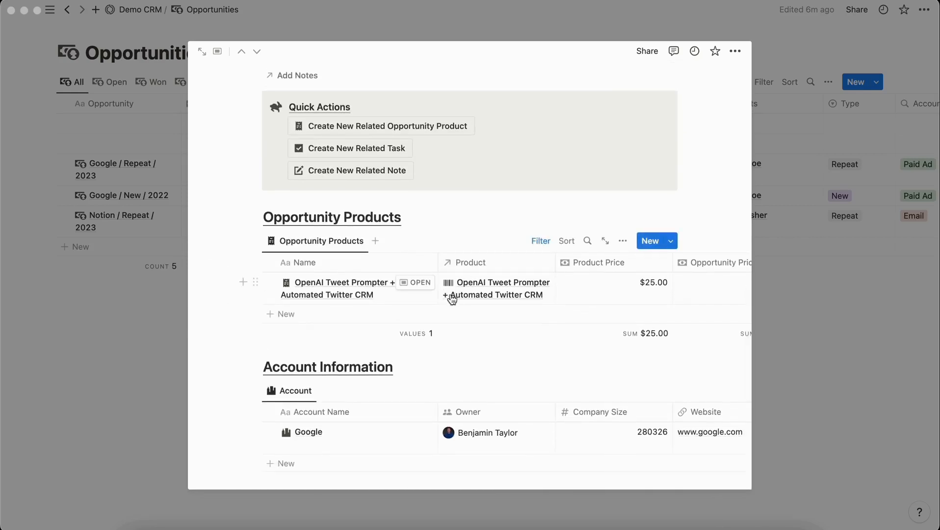
pyautogui.scroll(3, 451, 299)
pyautogui.scroll(3, 398, 238)
pyautogui.scroll(3, 323, 176)
pyautogui.scroll(2, 313, 173)
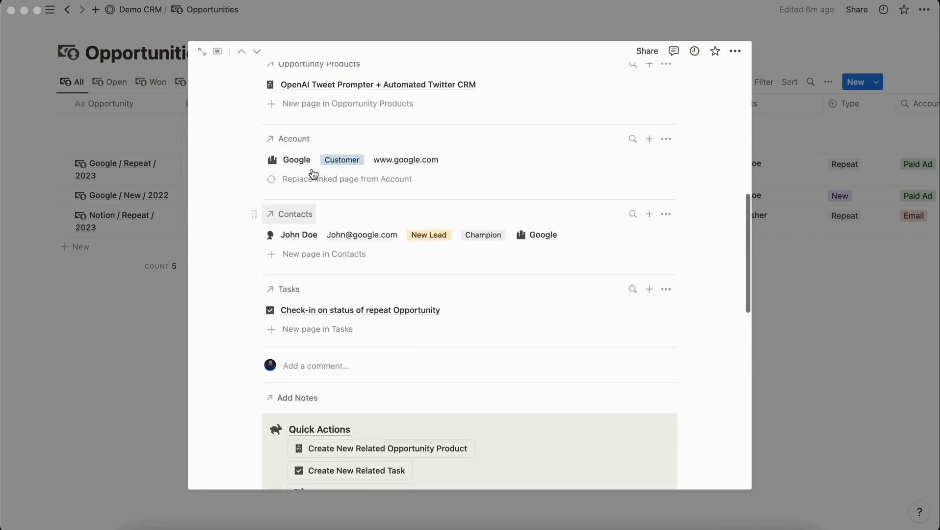
pyautogui.scroll(1, 312, 174)
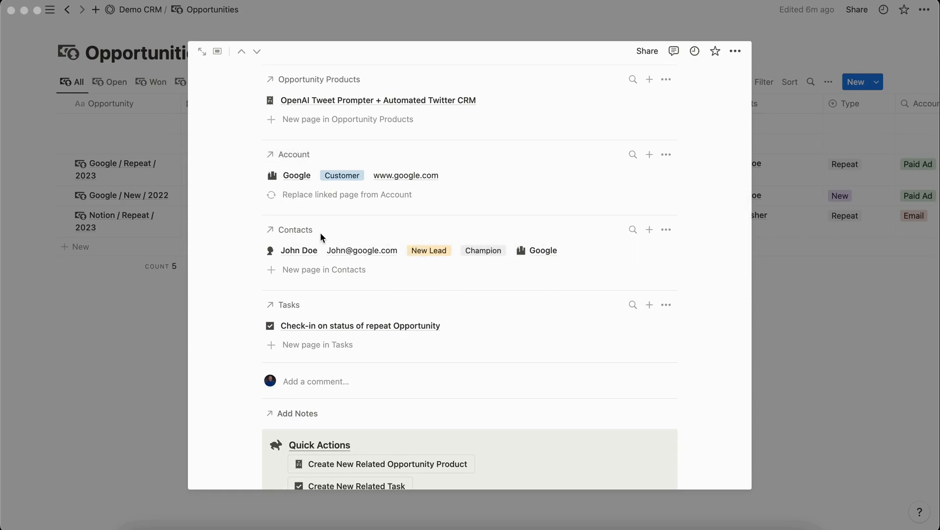
pyautogui.moveTo(600, 250)
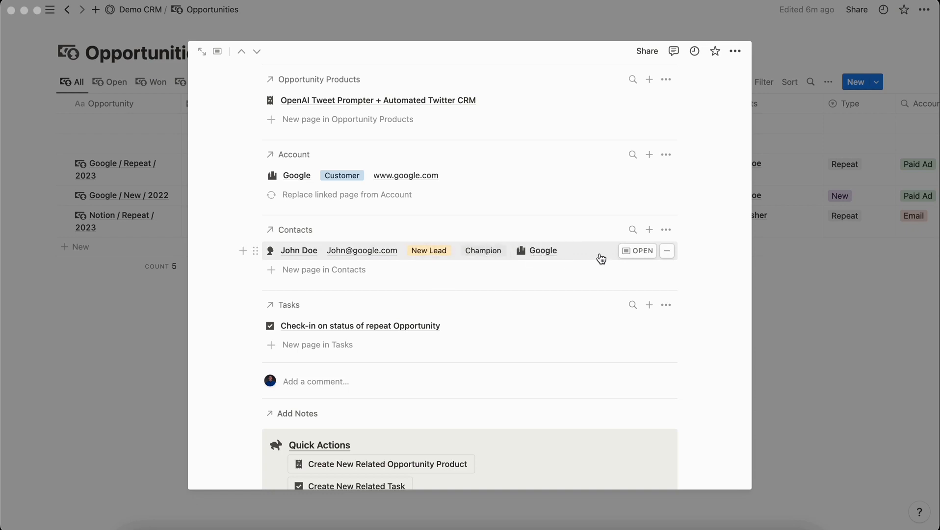
# Show Last Modified By, Created by, Title and Account Owner on linked contacts.
pyautogui.click(665, 230)
pyautogui.scroll(-1, 735, 403)
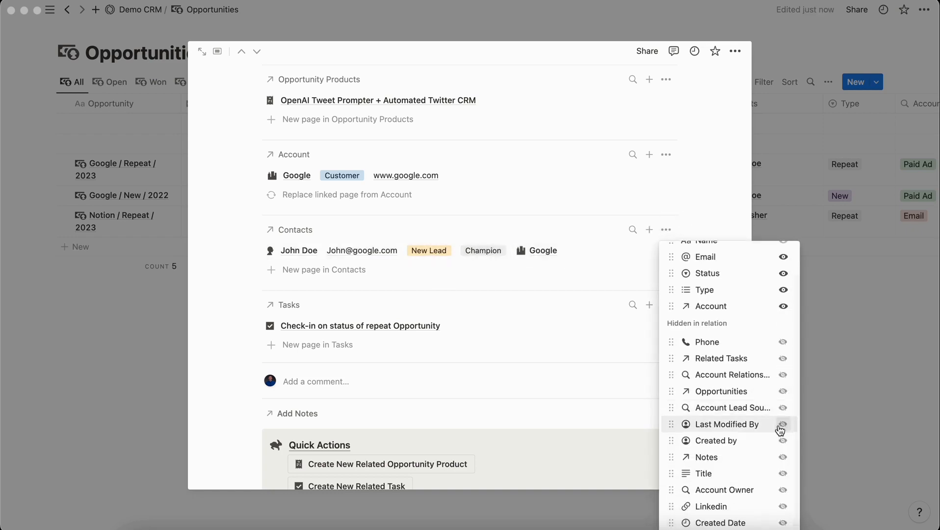
pyautogui.click(782, 425)
pyautogui.click(783, 441)
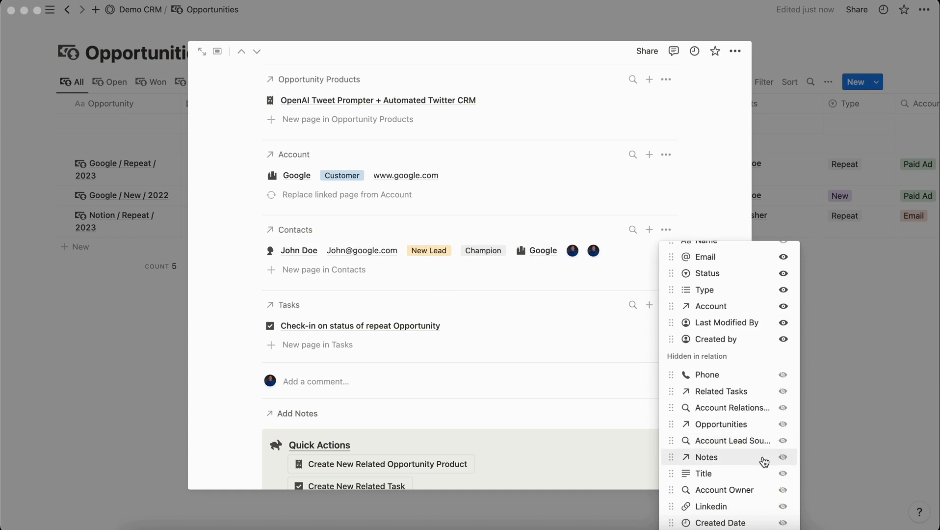
pyautogui.click(783, 474)
pyautogui.click(782, 490)
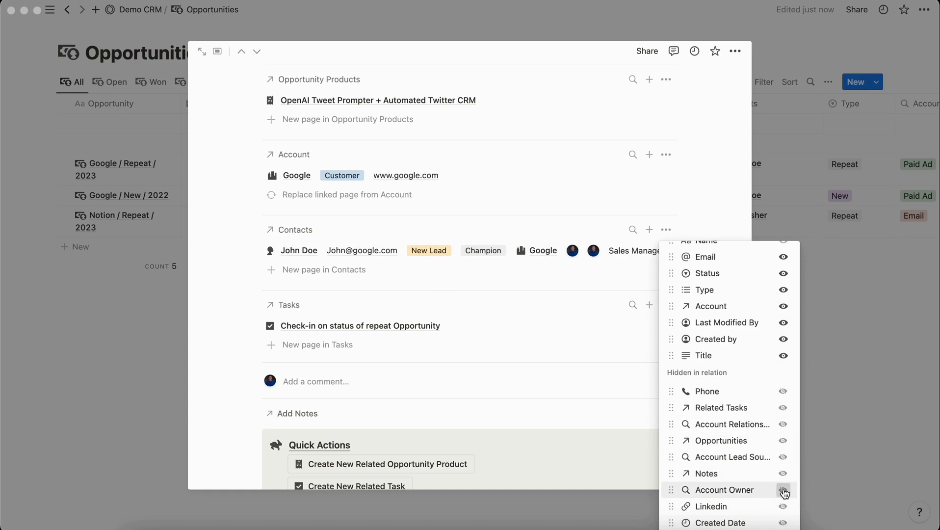
pyautogui.click(620, 261)
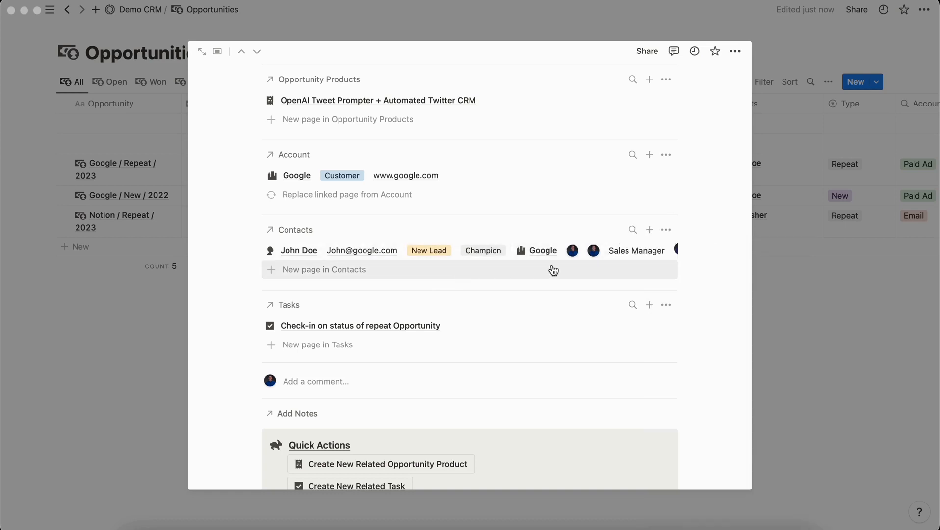
pyautogui.scroll(-5, 554, 254)
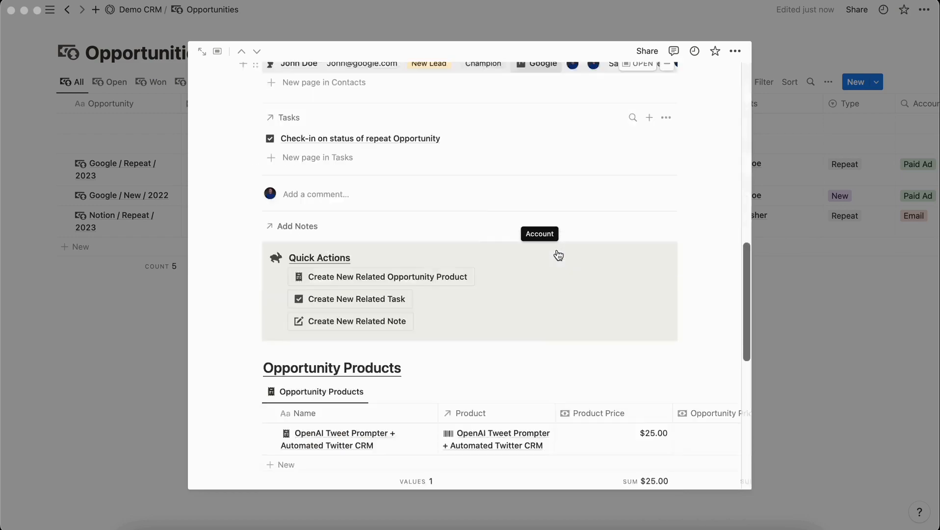
pyautogui.scroll(-5, 496, 260)
pyautogui.scroll(-3, 496, 260)
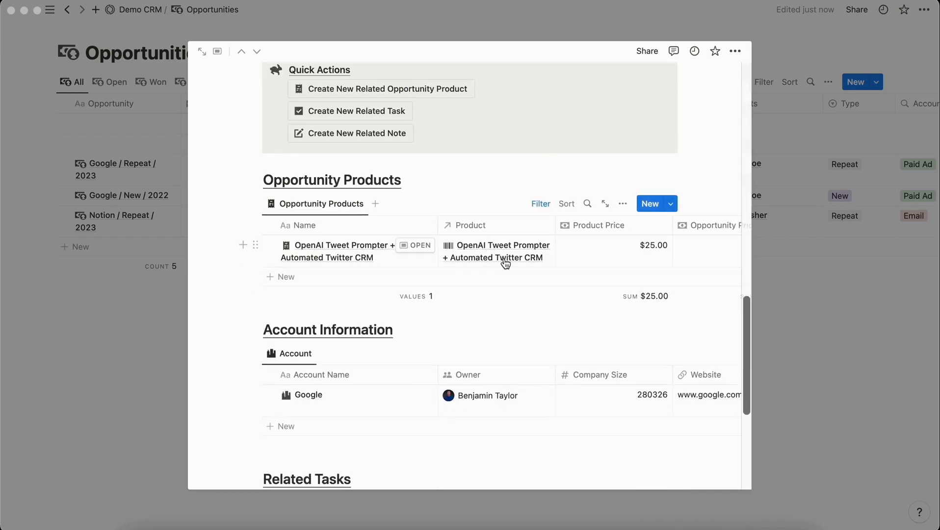
pyautogui.hscroll(5, 505, 263)
pyautogui.hscroll(3, 506, 263)
pyautogui.hscroll(5, 505, 263)
pyautogui.hscroll(3, 505, 263)
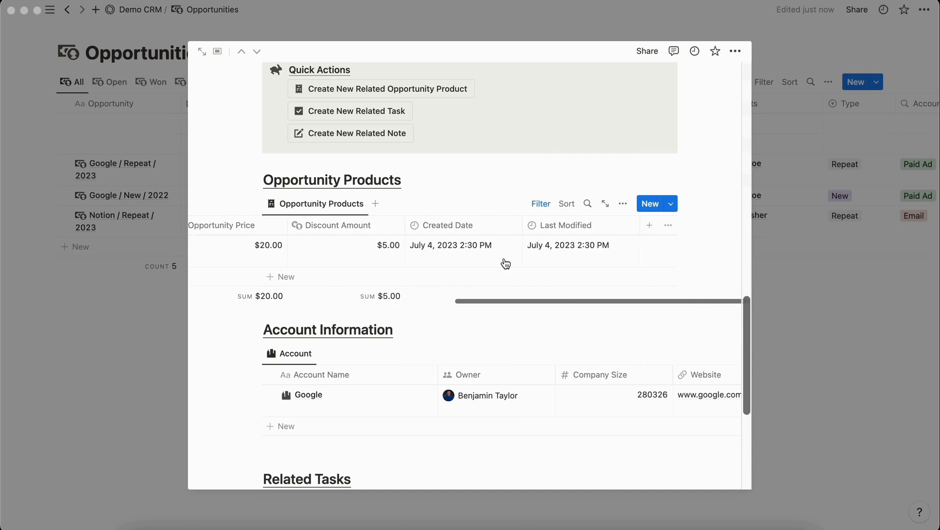
pyautogui.hscroll(-8, 505, 263)
pyautogui.hscroll(-5, 504, 262)
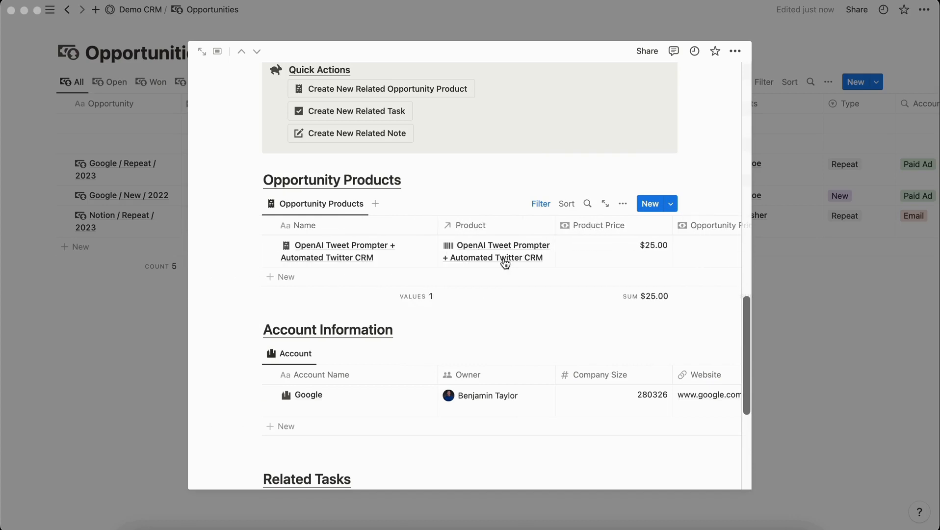
# Open the Product Sold / Company template for editing from the templates list.
pyautogui.click(857, 113)
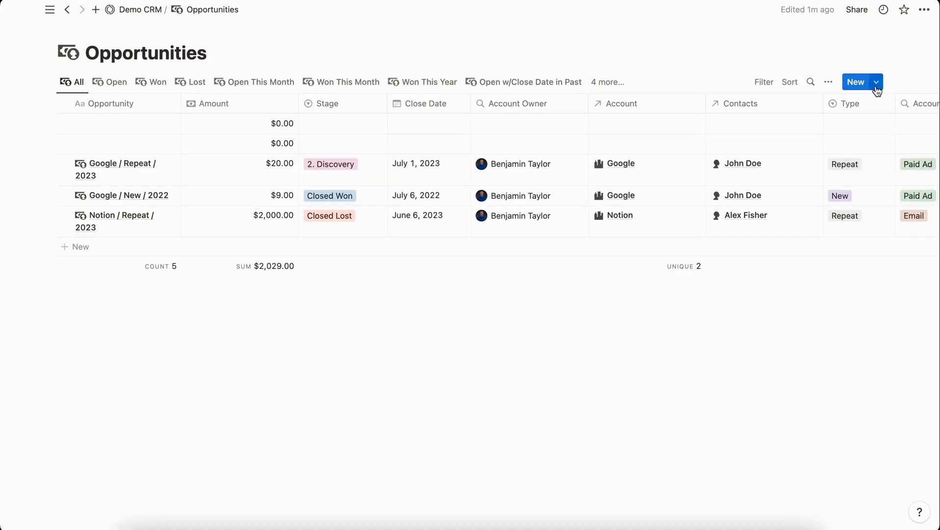
pyautogui.click(876, 82)
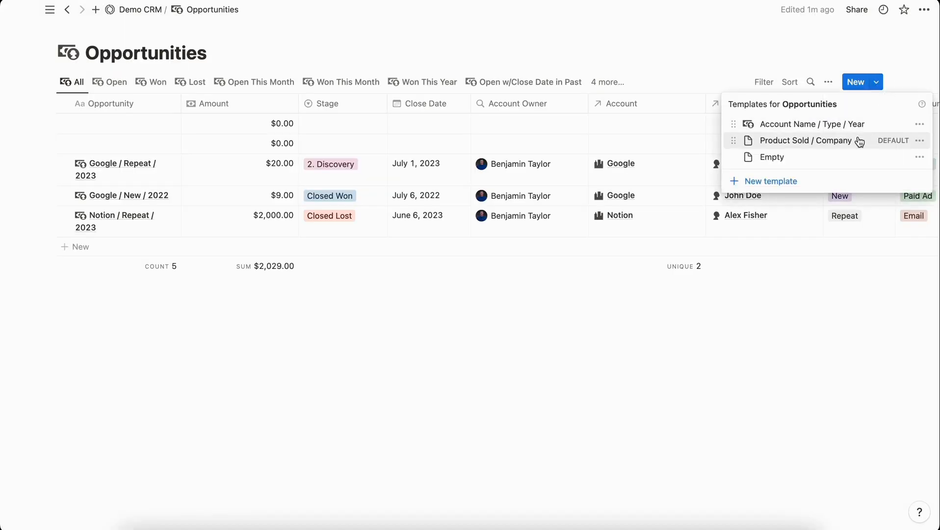
pyautogui.click(920, 142)
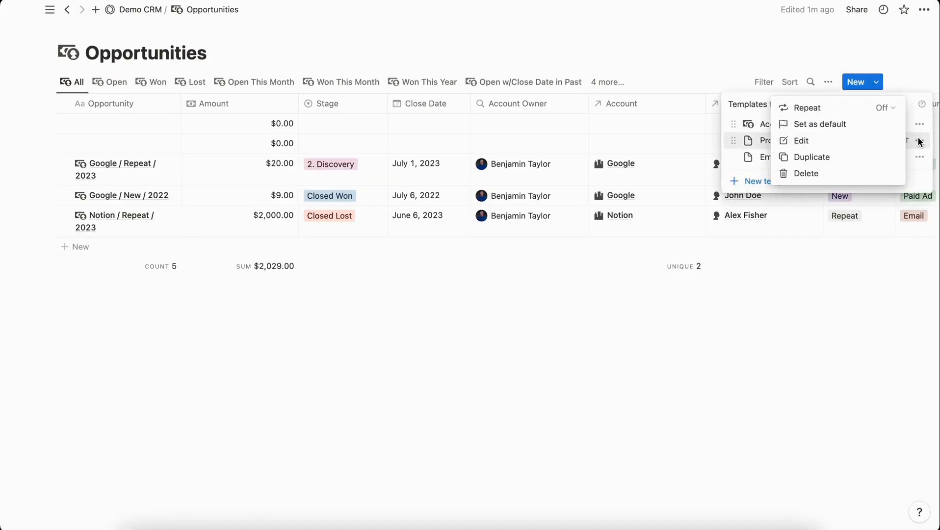
pyautogui.click(801, 140)
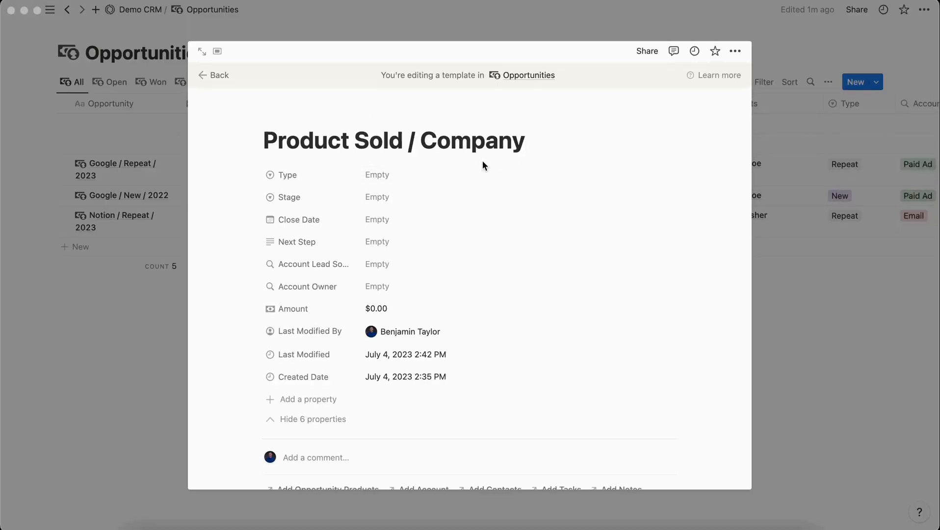
# Preset the template's Stage to 1. Prospecting and Type to New.
pyautogui.click(377, 197)
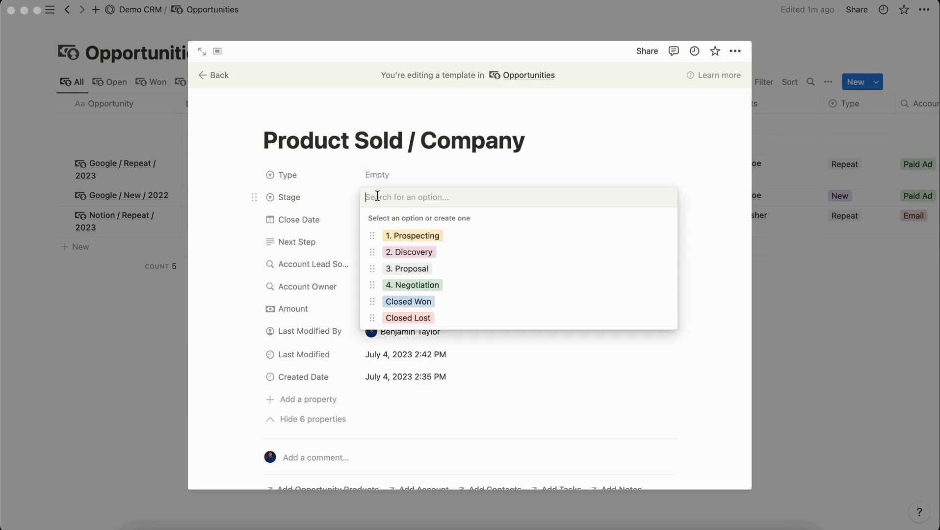
pyautogui.click(427, 237)
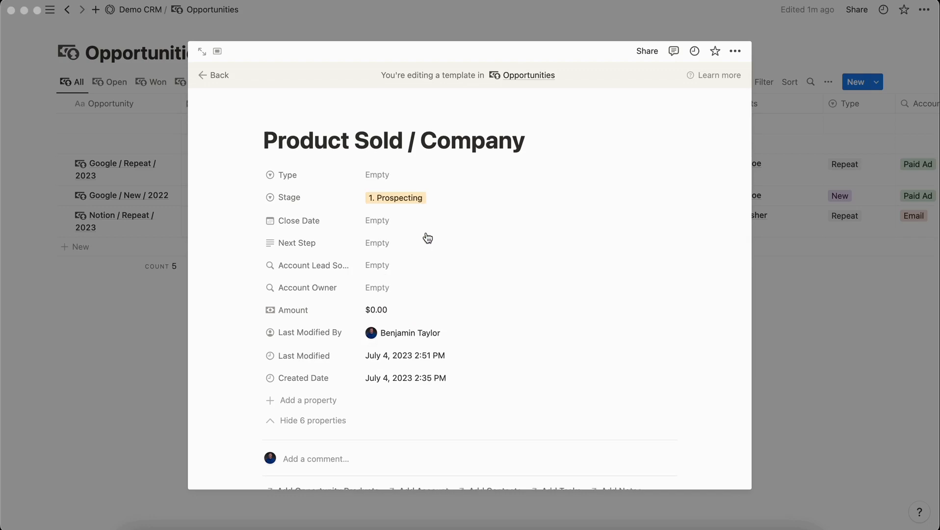
pyautogui.click(388, 175)
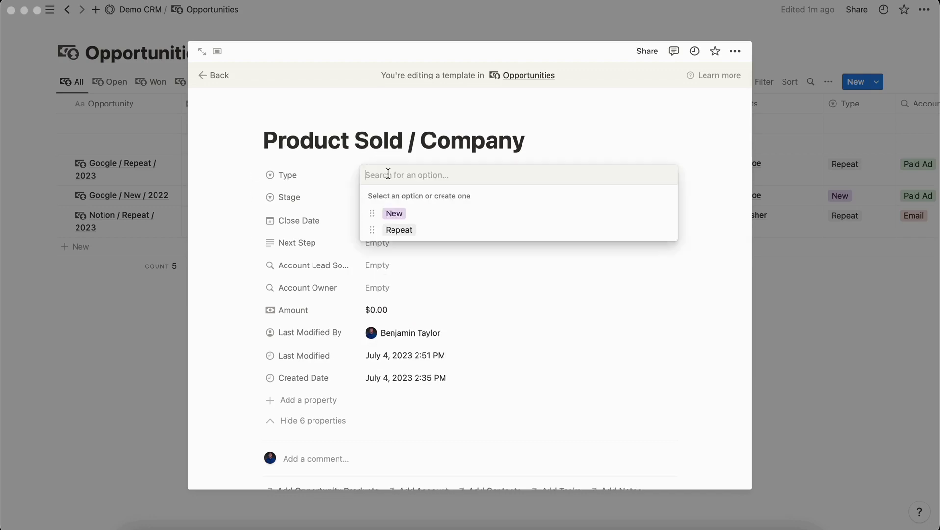
pyautogui.click(411, 214)
# Create a new opportunity from the default template, arriving with Stage 1. Prospecting and Type New.
pyautogui.click(890, 191)
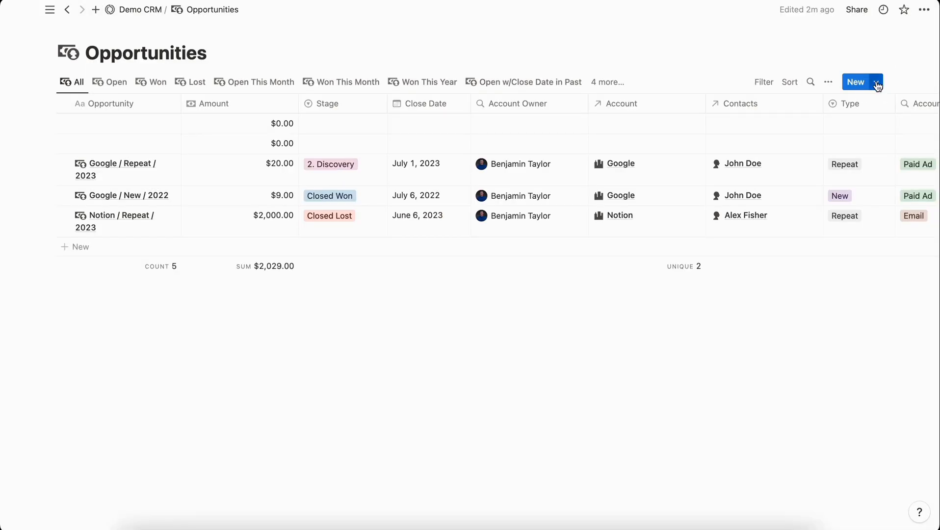
pyautogui.click(875, 82)
pyautogui.click(855, 83)
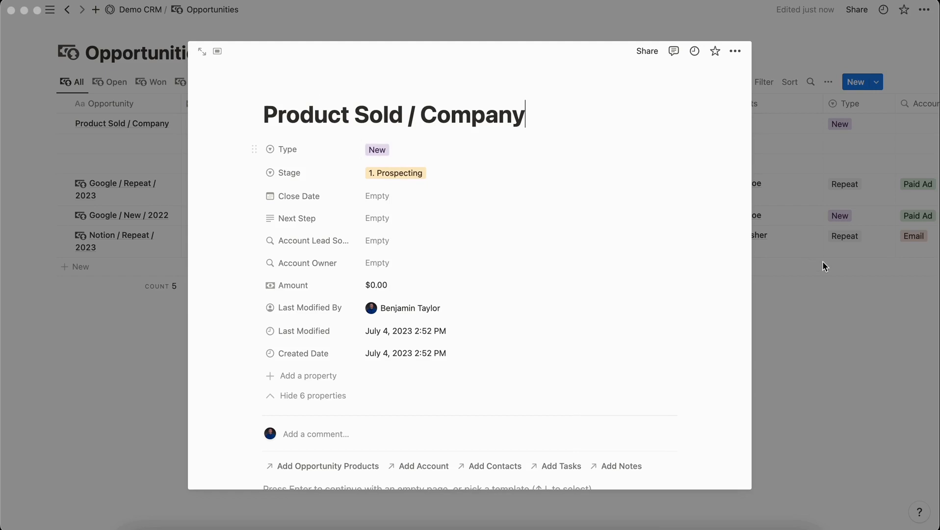
pyautogui.click(791, 334)
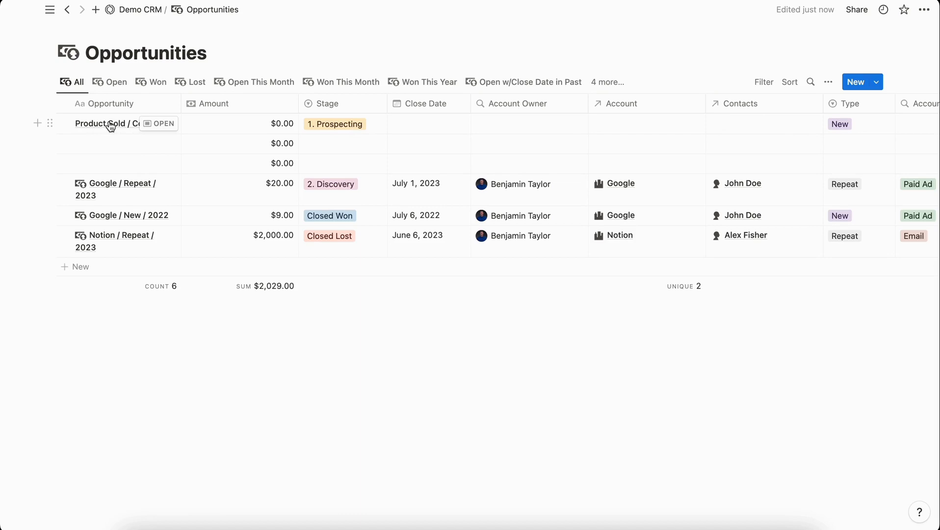
pyautogui.click(877, 83)
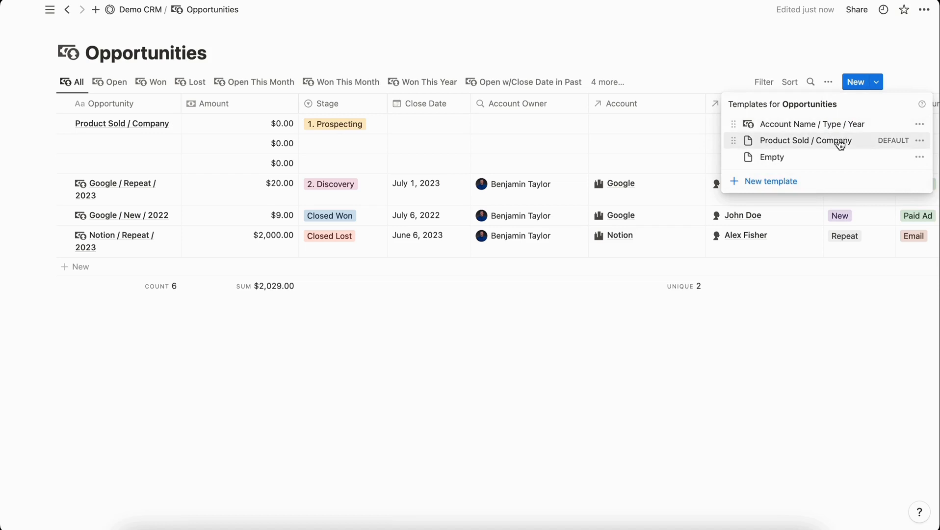
# Create an opportunity from the Account Name / Type / Year template.
pyautogui.click(811, 125)
pyautogui.scroll(-2, 581, 270)
pyautogui.scroll(-3, 582, 270)
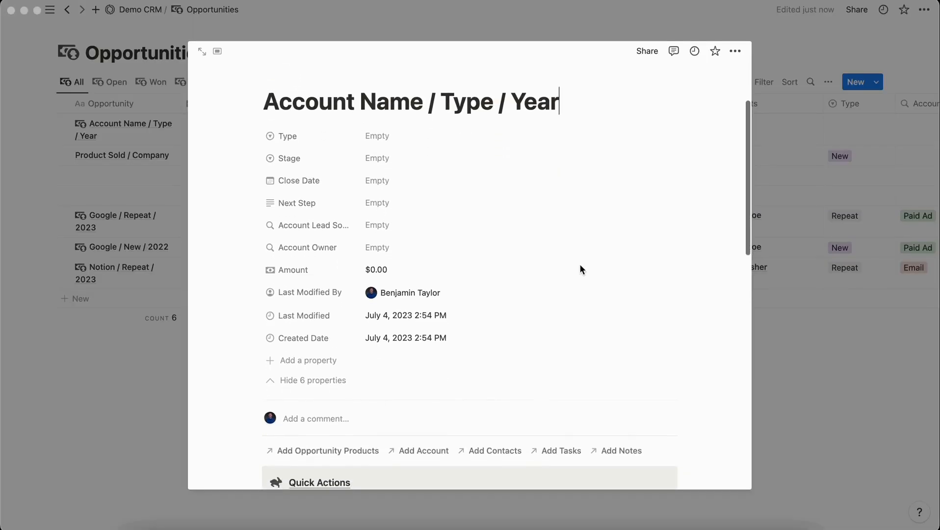
pyautogui.scroll(-3, 582, 270)
pyautogui.scroll(-3, 582, 270)
pyautogui.scroll(-3, 582, 270)
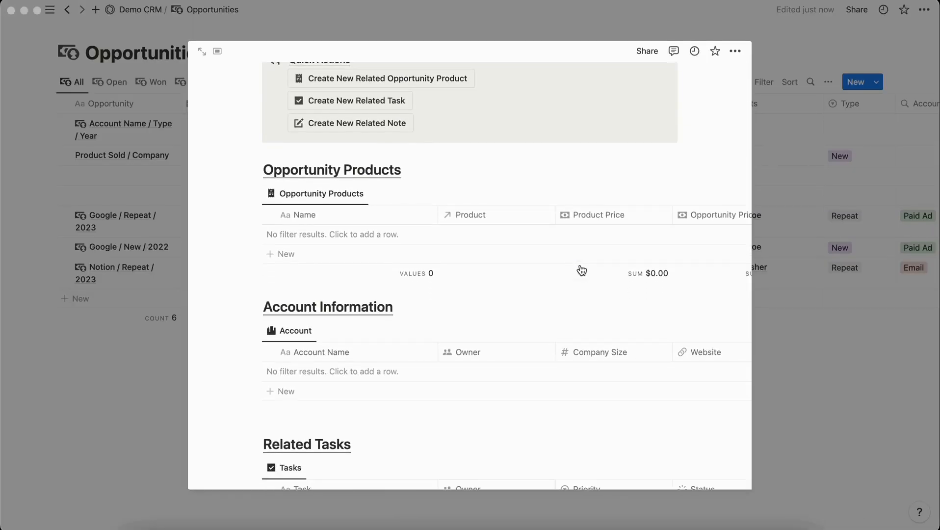